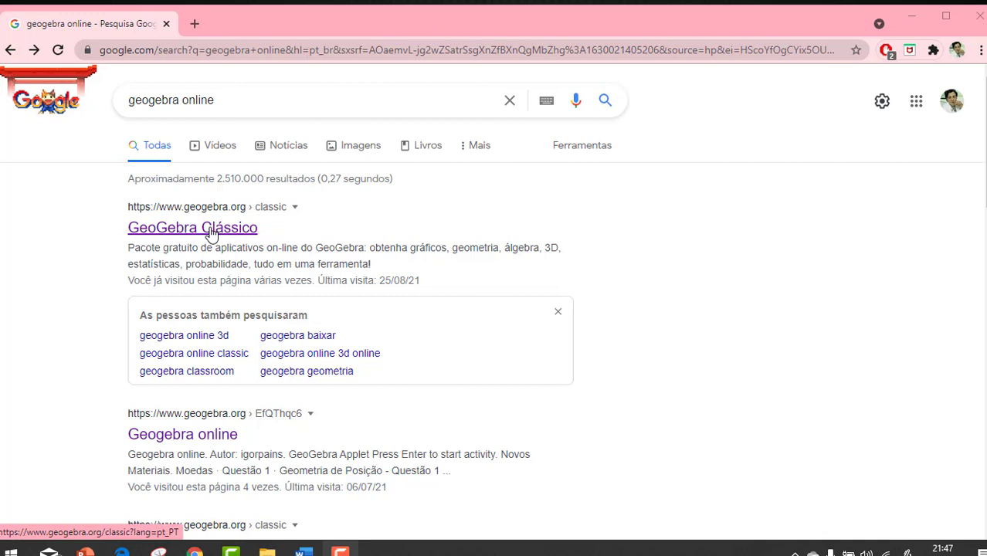
Open GeoGebra Clássico from the search results and shift the origin of its empty 2D graphics view
left_click(211, 229)
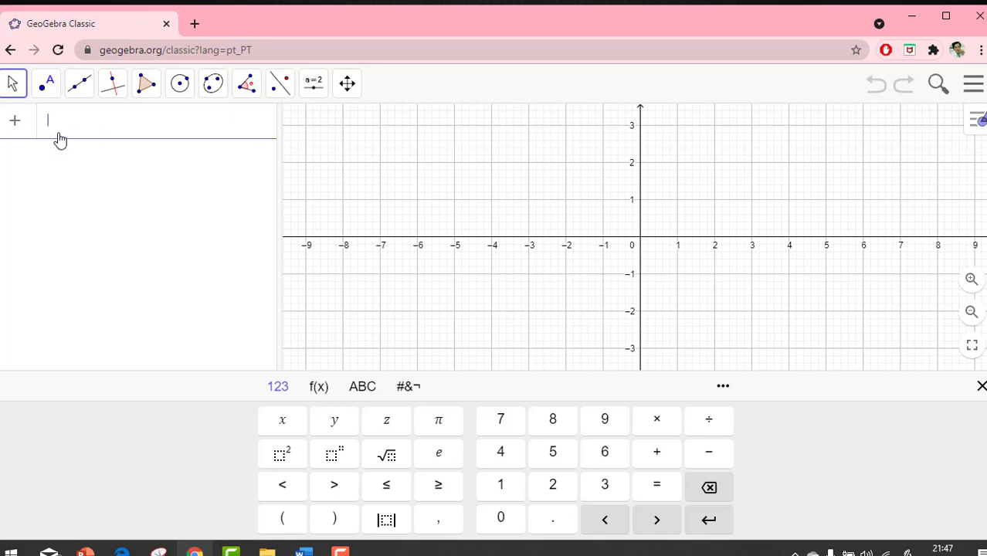
left_click(590, 179)
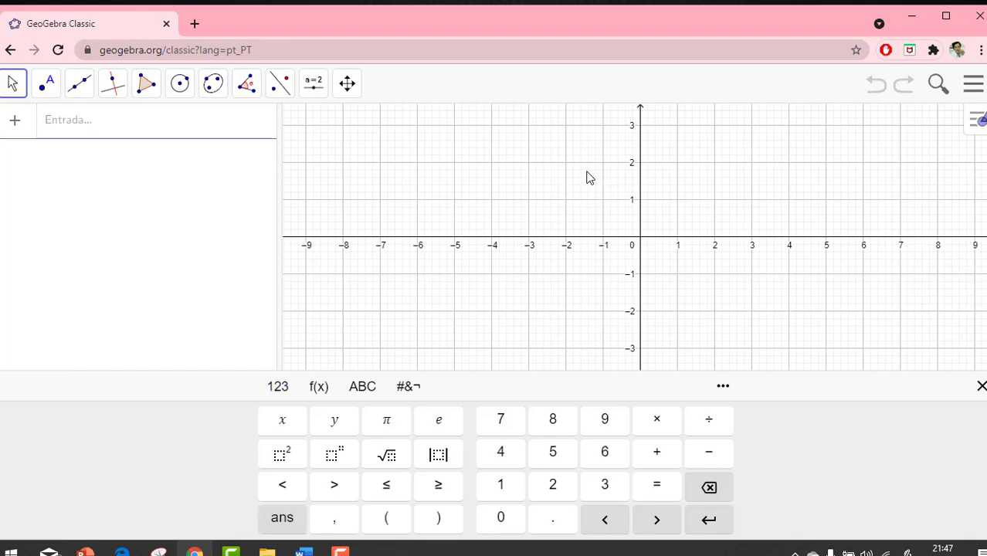
left_click_drag(697, 168, 586, 241)
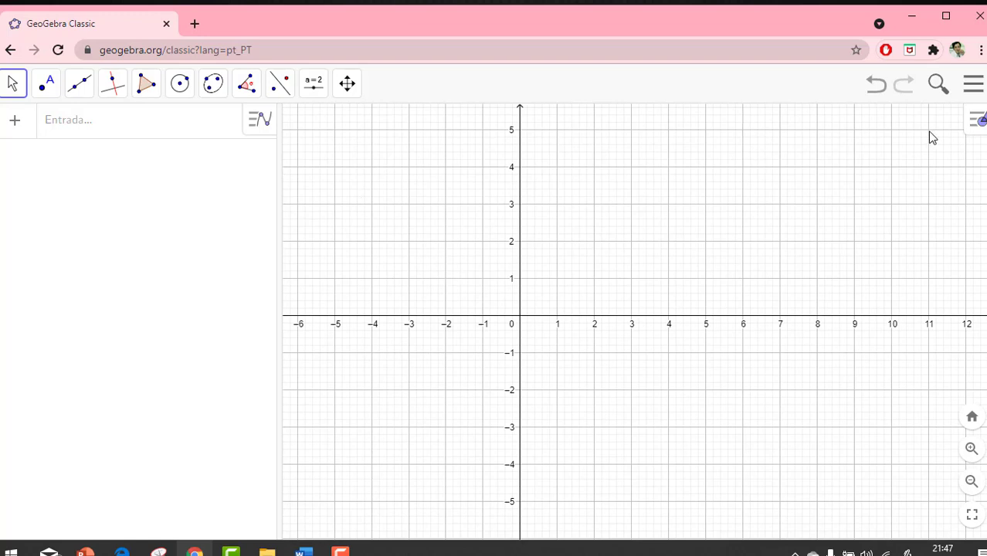
Add the 3D graphics view (Janela de Visualização 3D) beside the 2D view
left_click(976, 121)
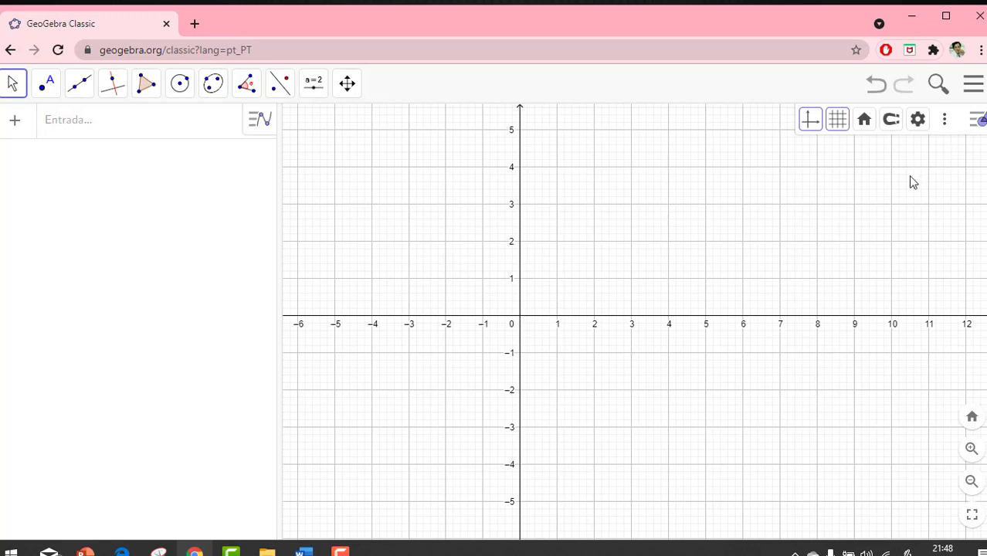
left_click(976, 120)
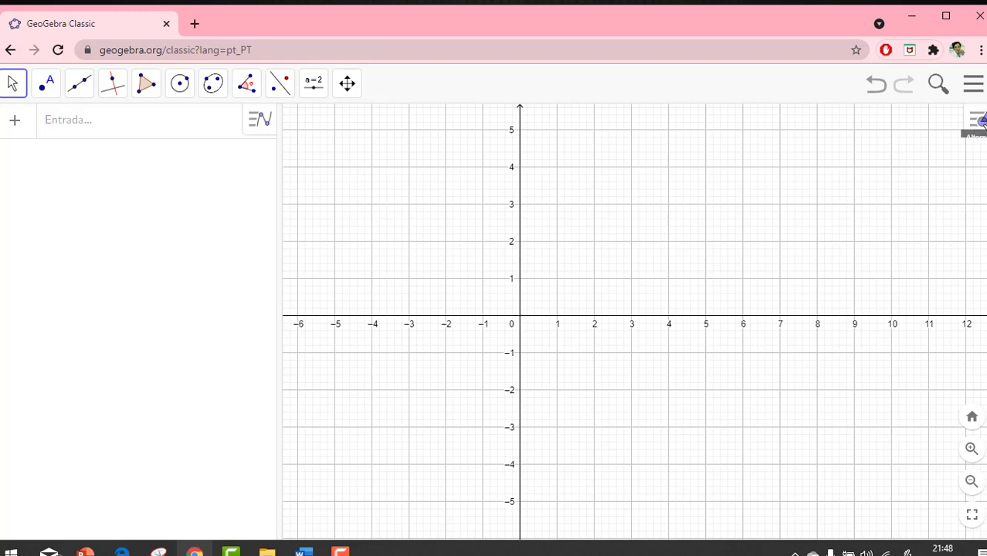
left_click(977, 121)
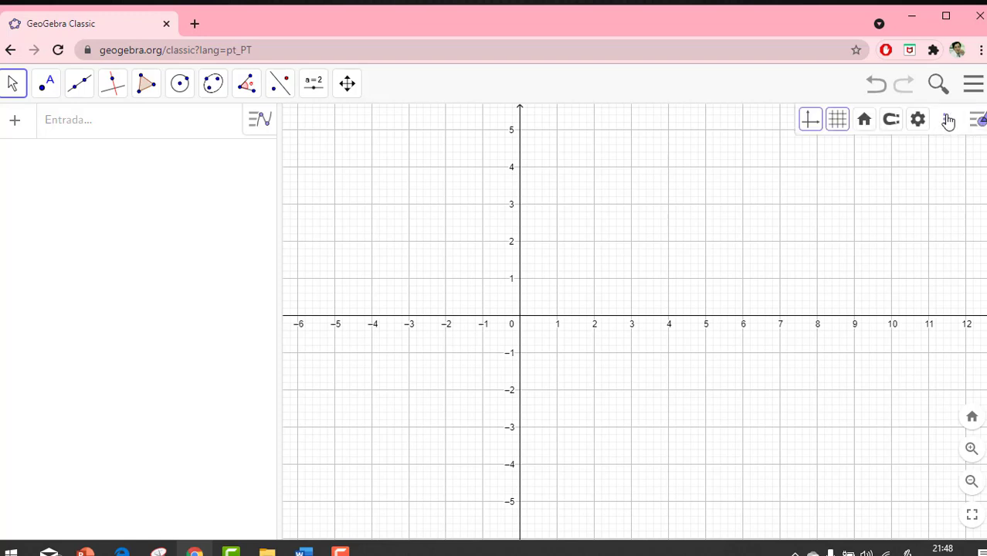
left_click(946, 119)
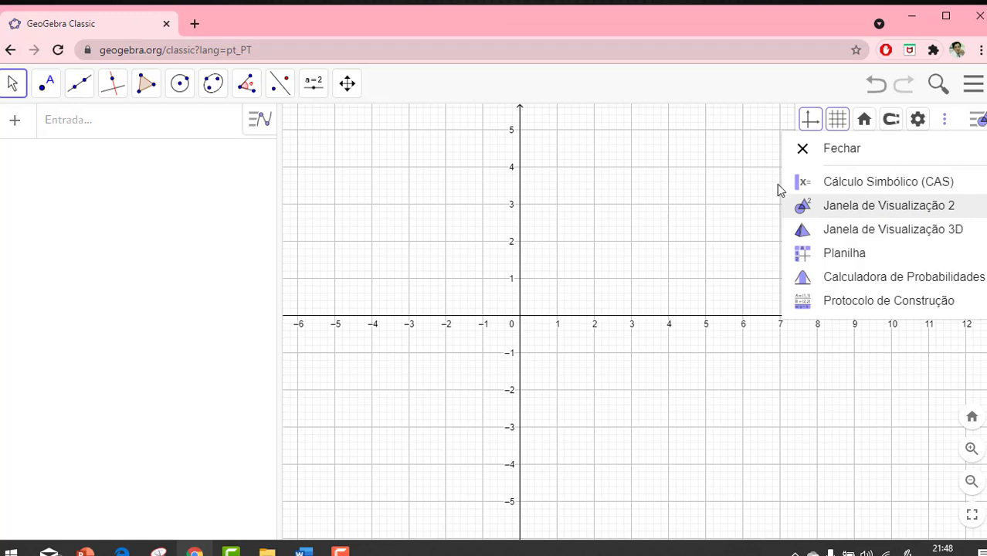
left_click(864, 232)
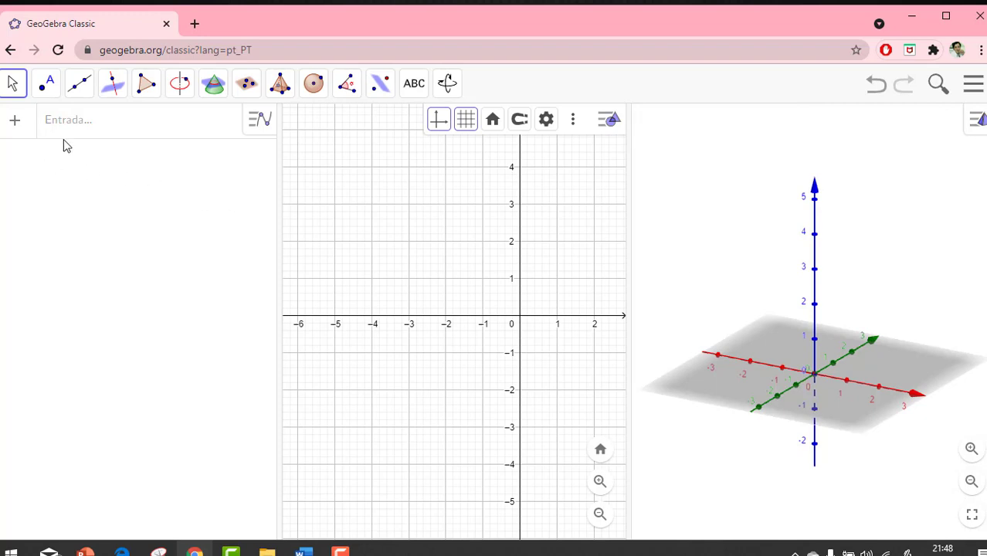
left_click_drag(487, 249, 457, 248)
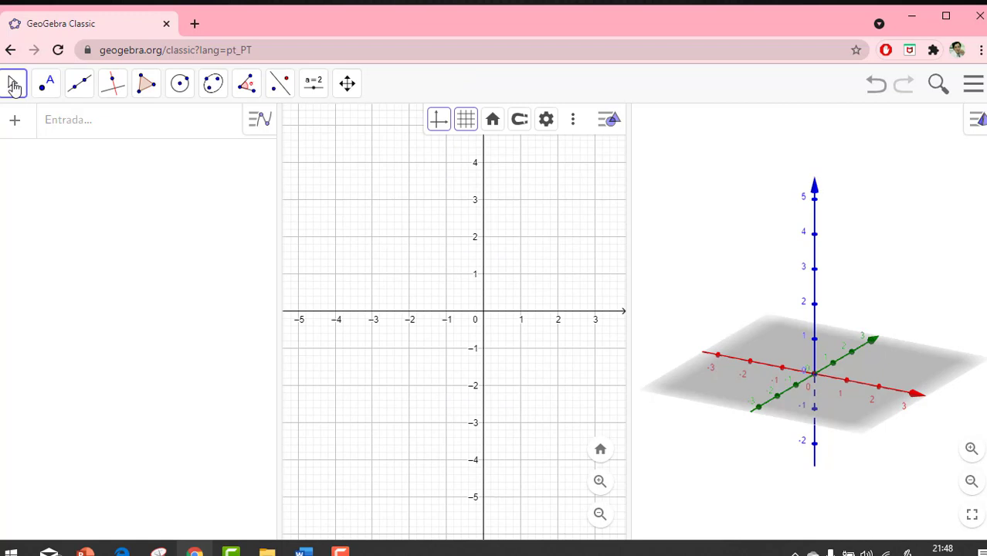
left_click_drag(491, 205, 460, 225)
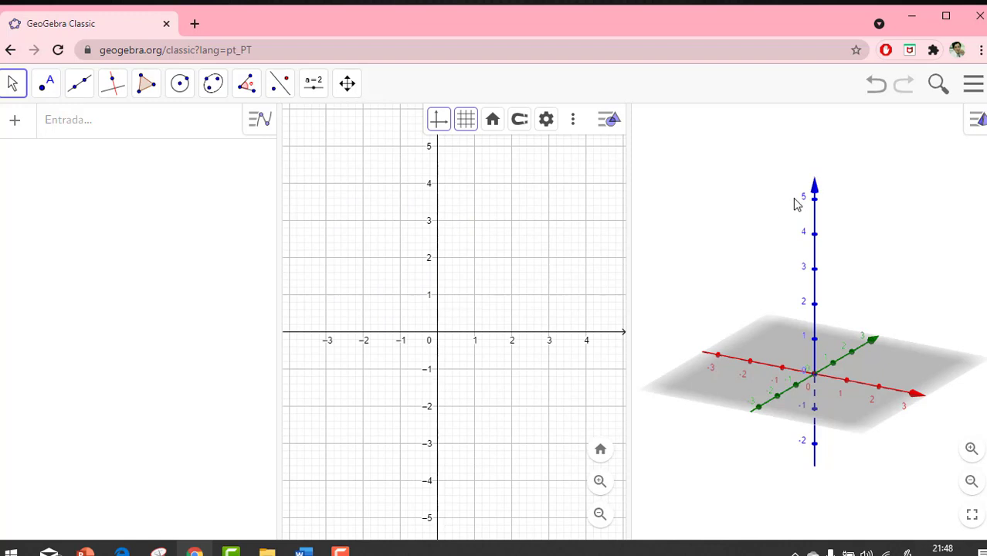
left_click_drag(797, 203, 841, 210)
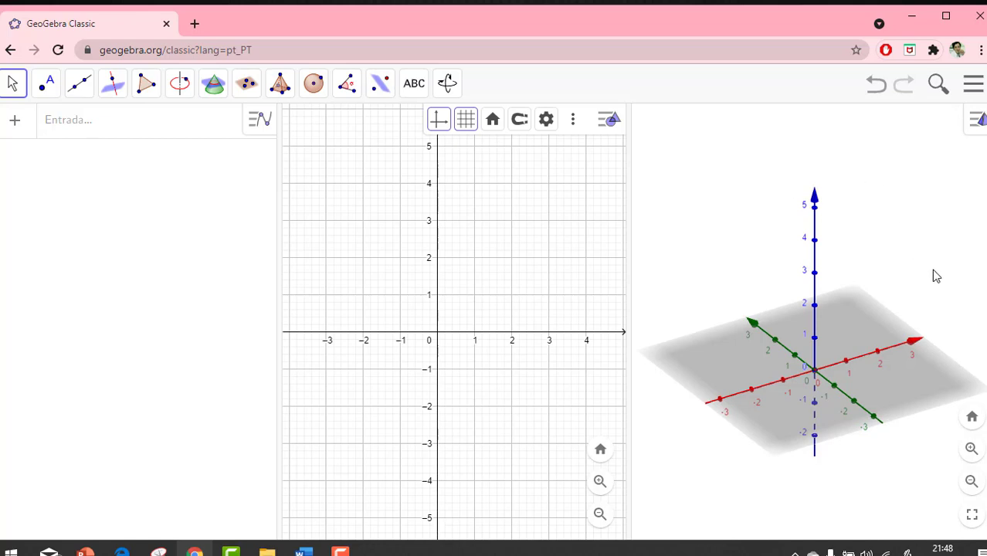
left_click_drag(932, 269, 921, 214)
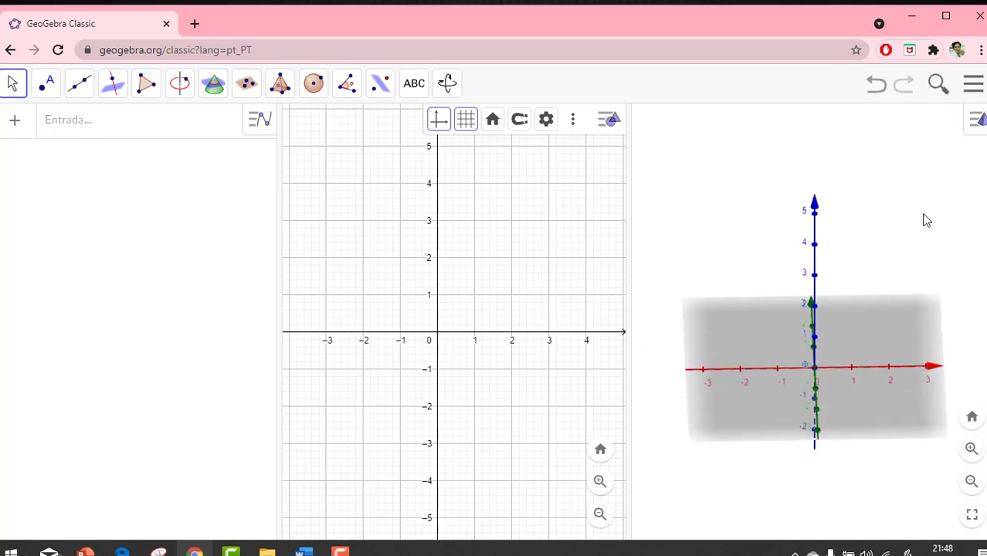
left_click_drag(749, 245, 793, 255)
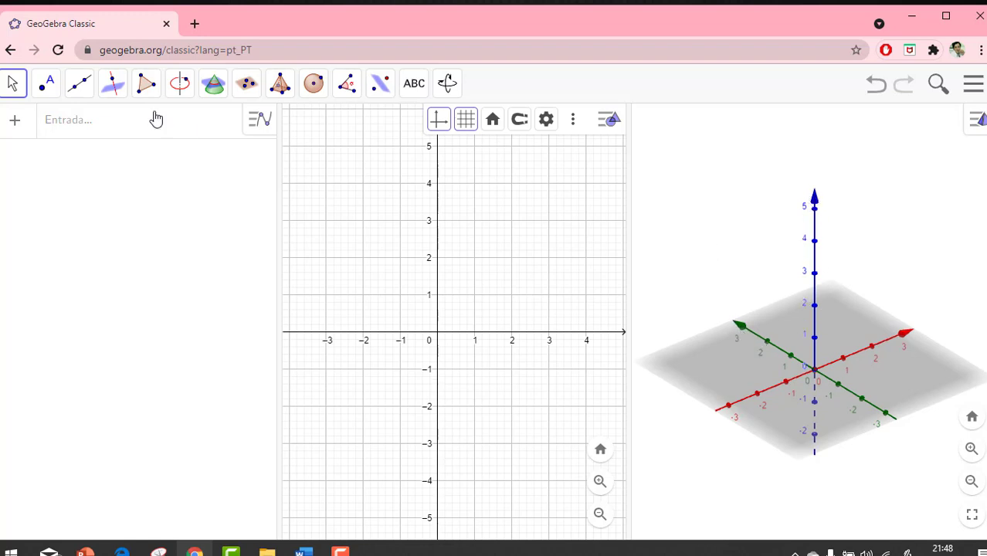
Plot the square-root function √(3 − x) and dismiss the on-screen keyboard
left_click(68, 129)
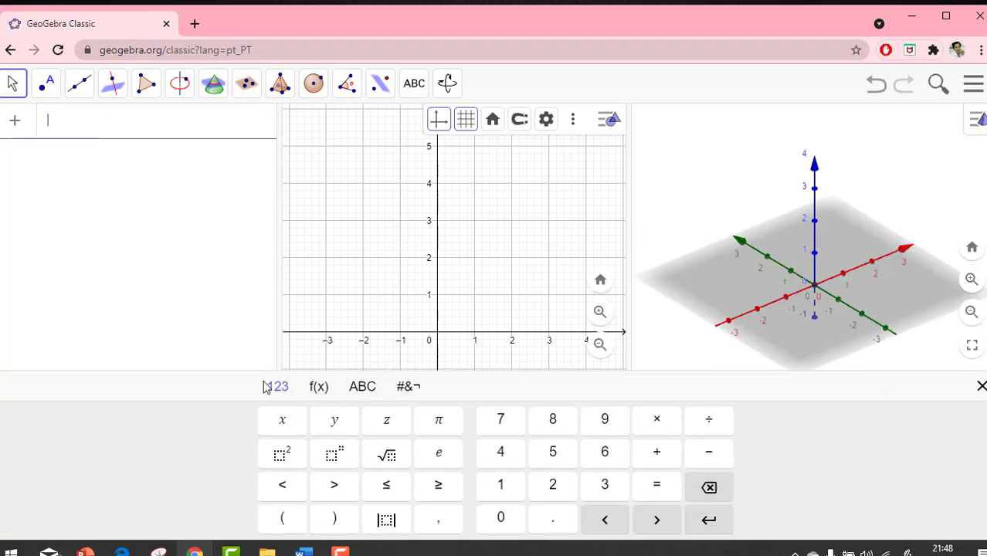
left_click(391, 458)
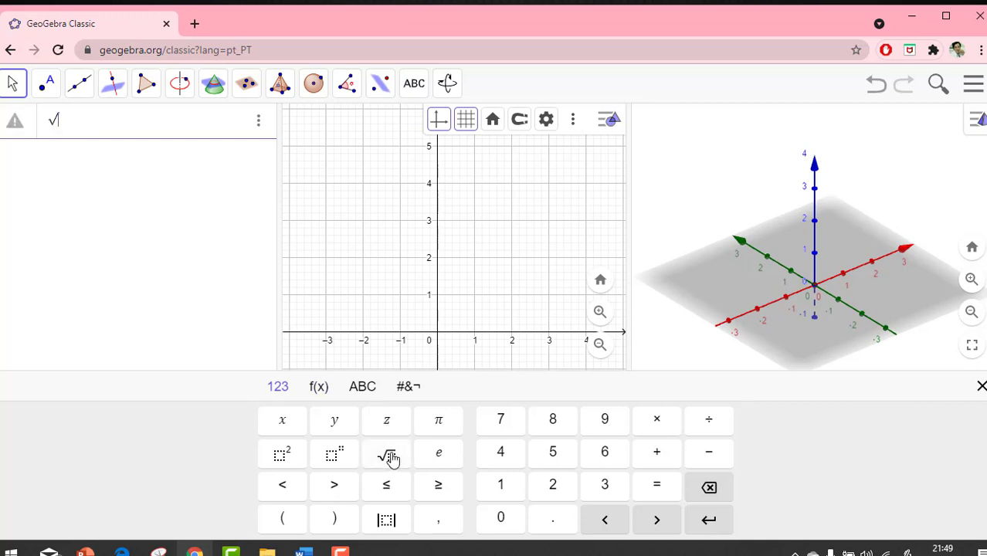
type("3")
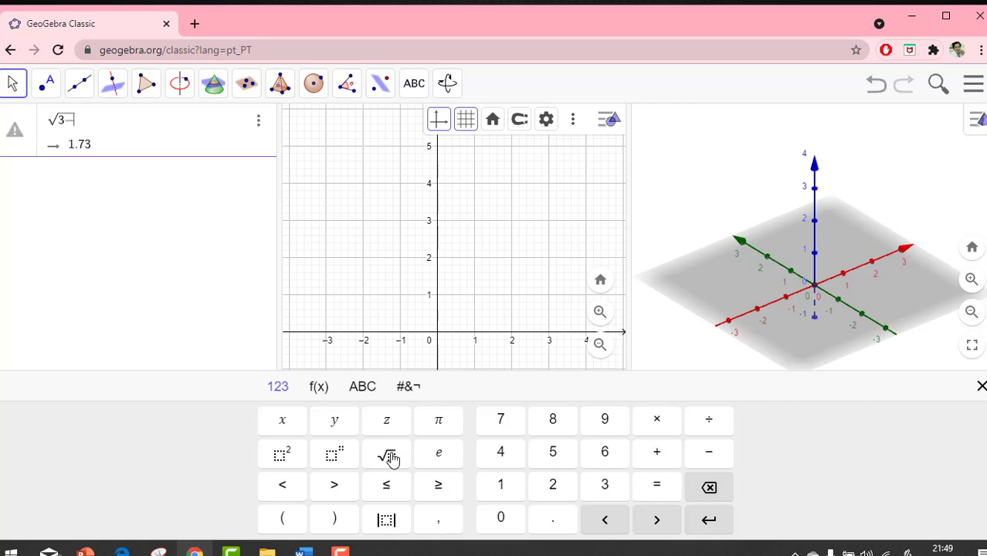
type("-x")
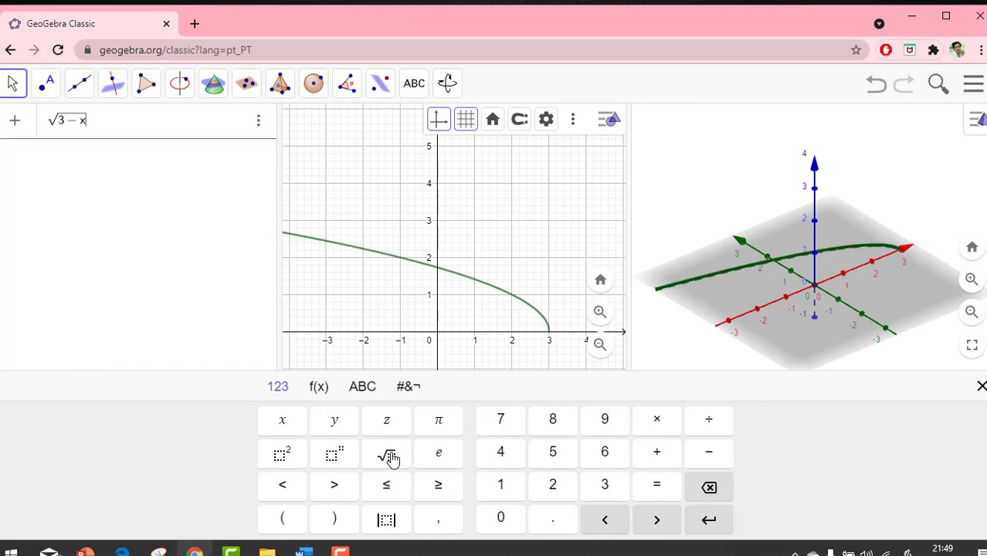
key("Return")
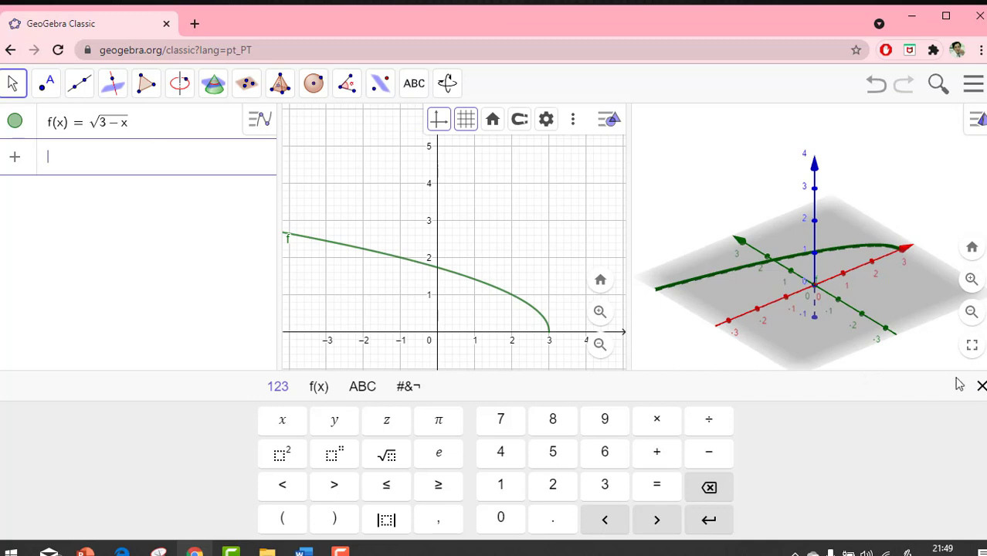
left_click(981, 386)
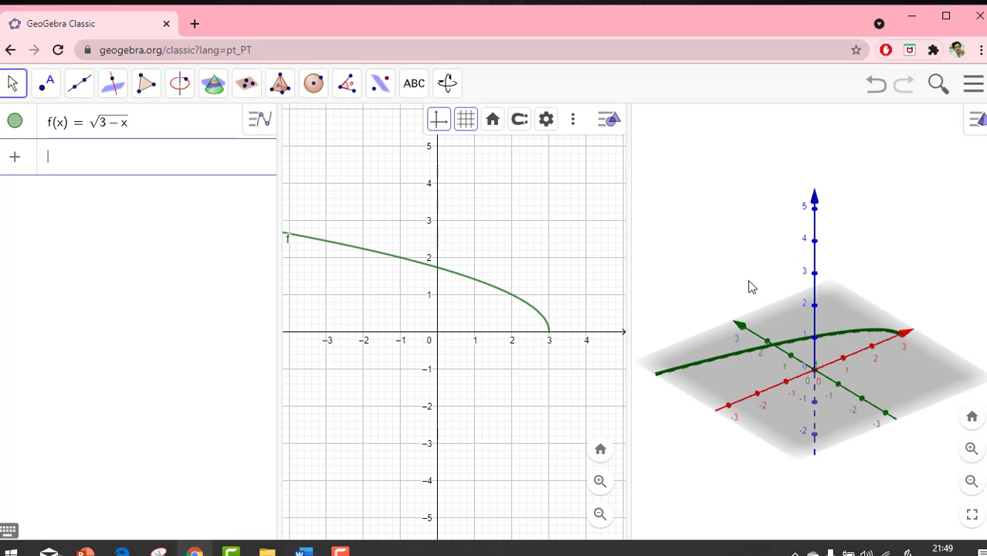
Start a conditional Se(<Condição>, <Então>) function and set its condition to −1 ≤ x ≤ 3
left_click_drag(752, 286, 726, 283)
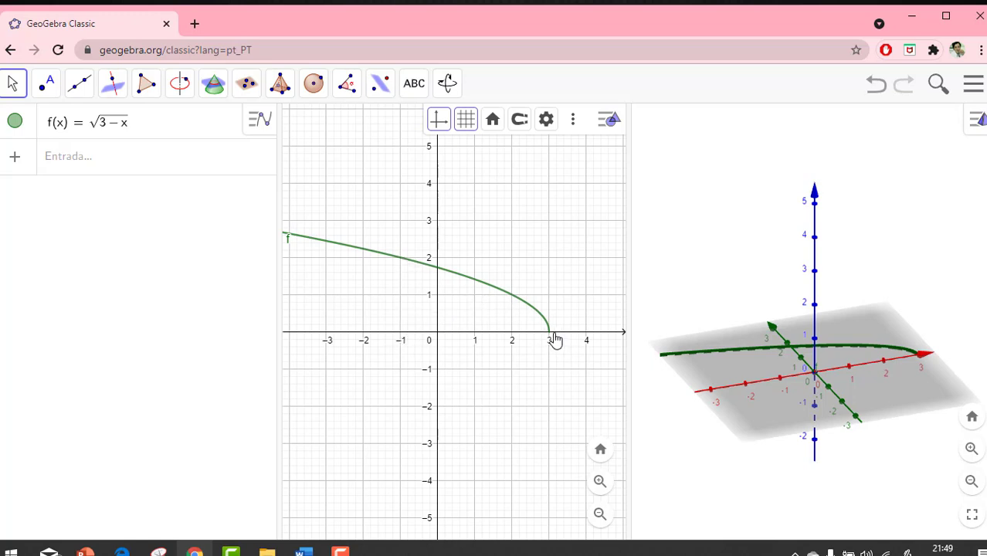
left_click(77, 167)
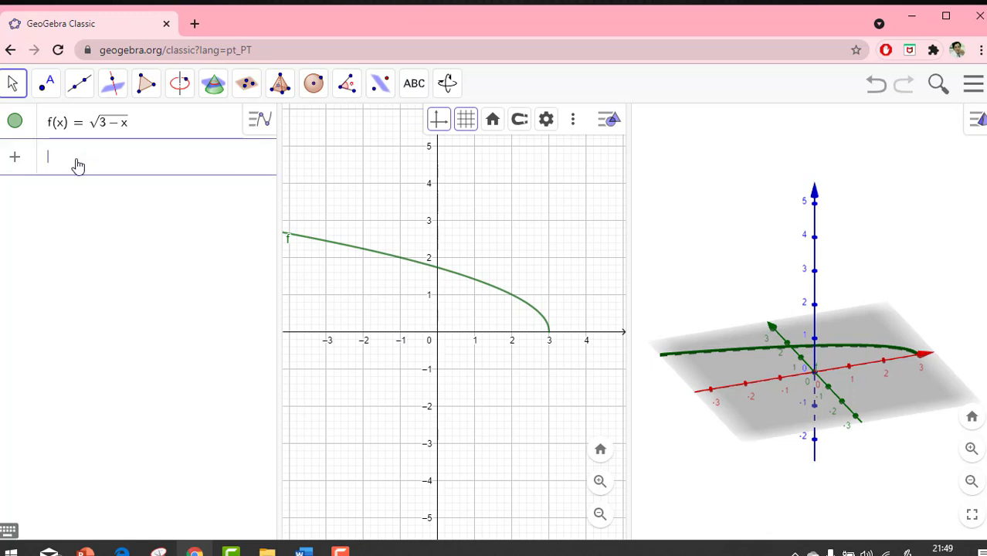
type("se")
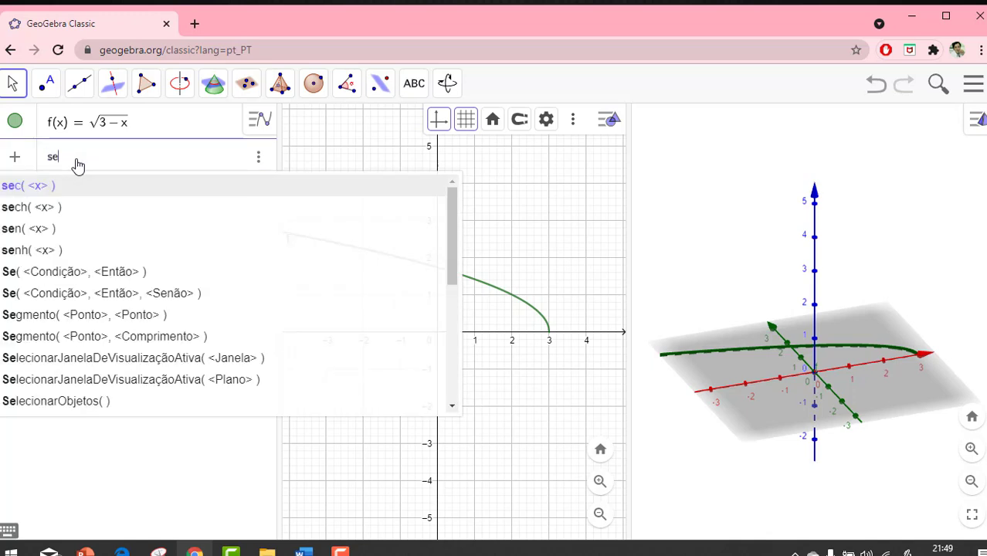
left_click(106, 272)
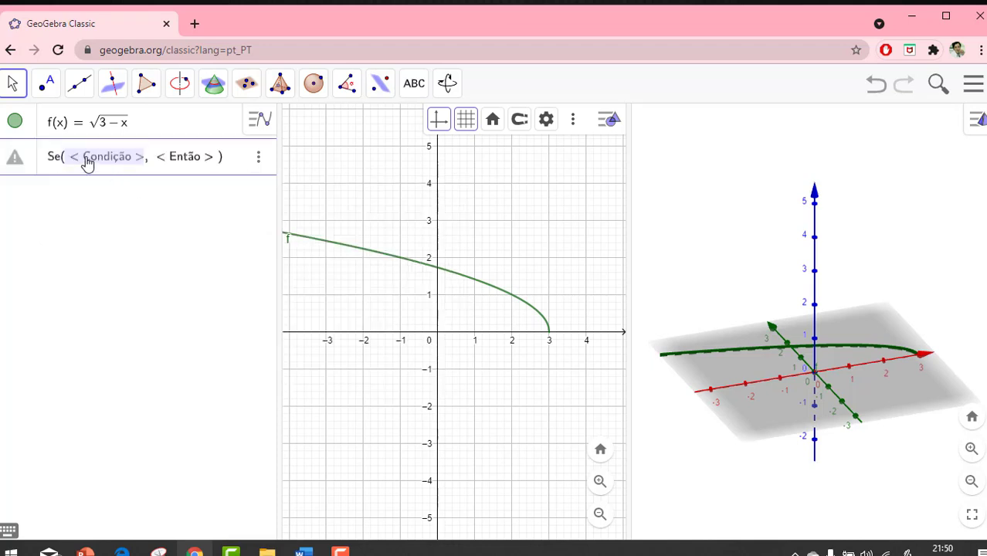
left_click(9, 530)
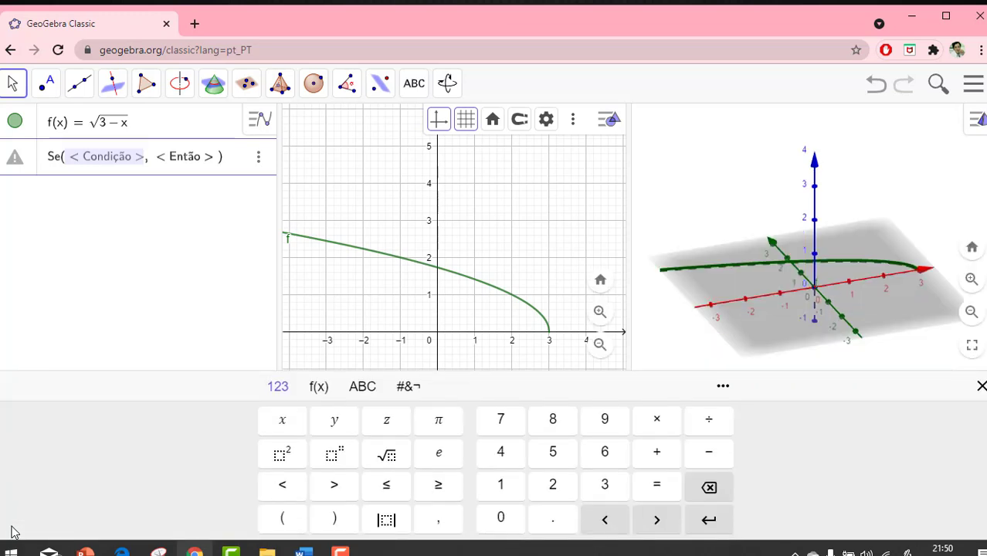
left_click(502, 485)
left_click(387, 484)
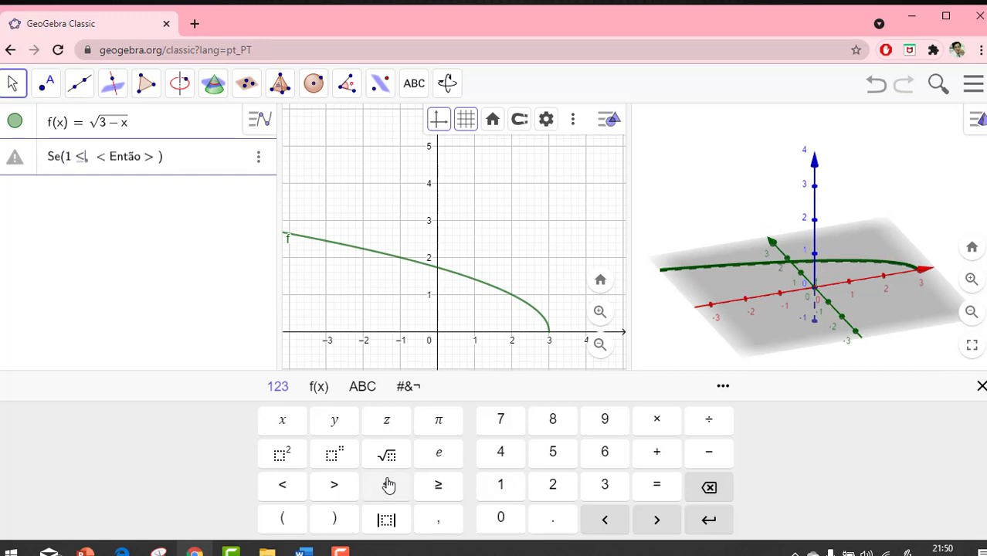
left_click(280, 421)
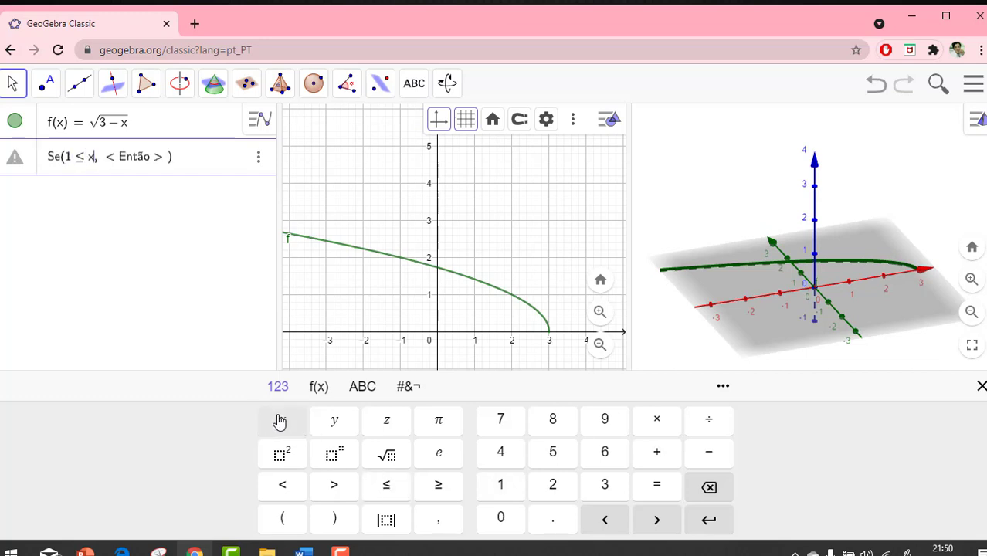
left_click(386, 486)
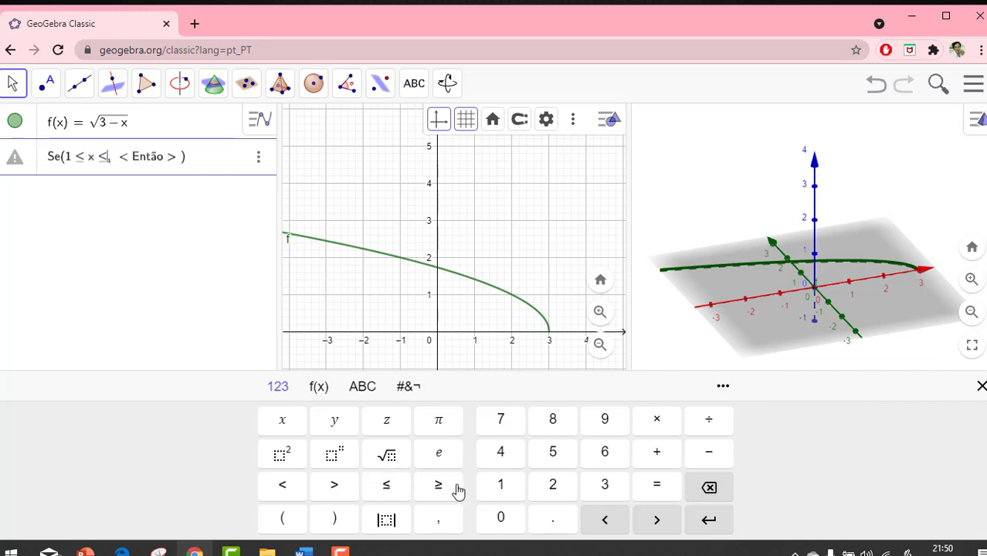
left_click(602, 487)
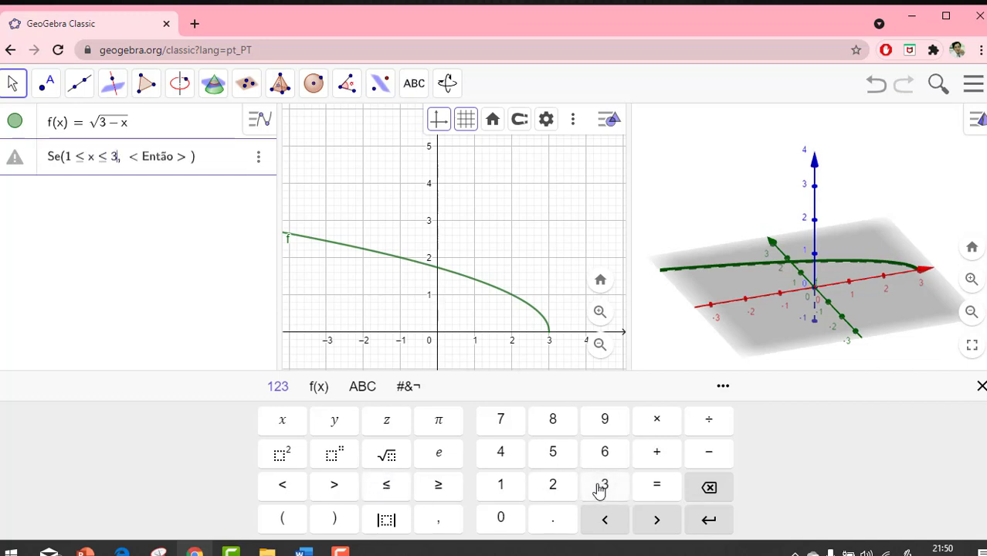
left_click(67, 156)
type("-")
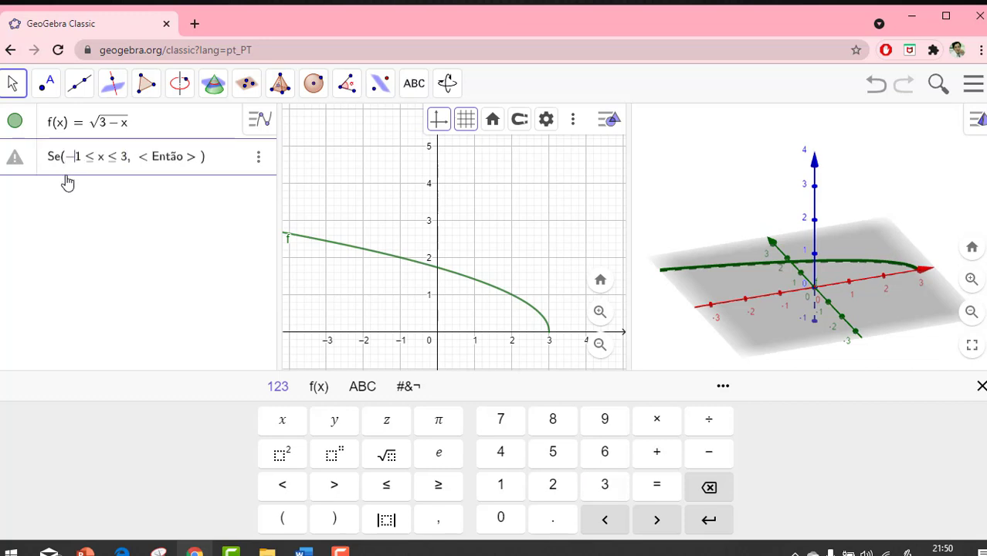
Set the conditional function's <Então> argument to f and create the restricted function
left_click(129, 162)
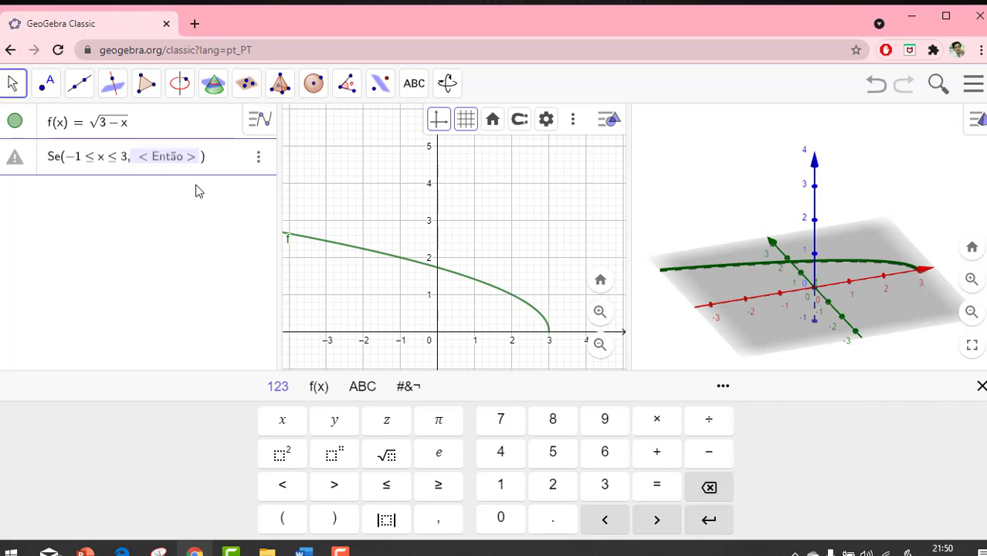
type("f")
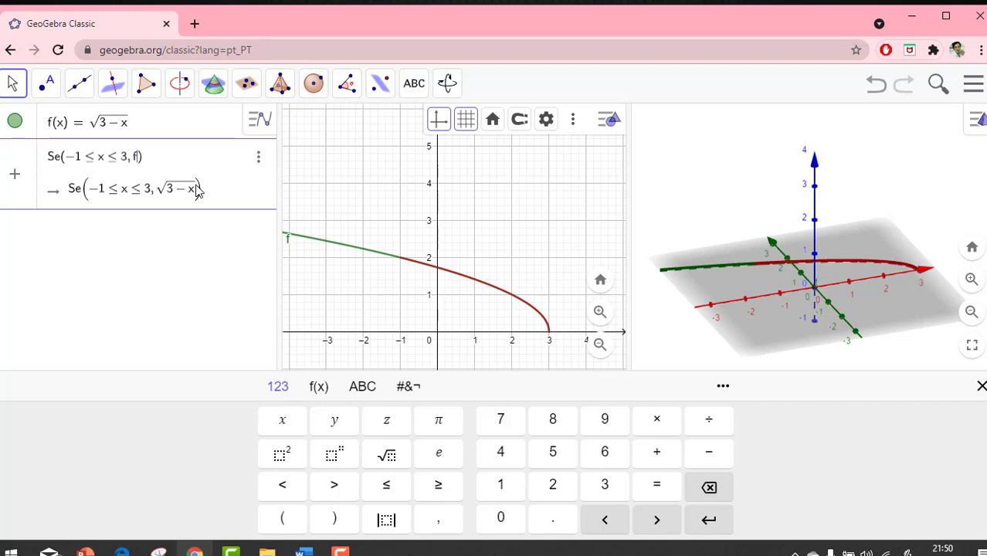
key("Return")
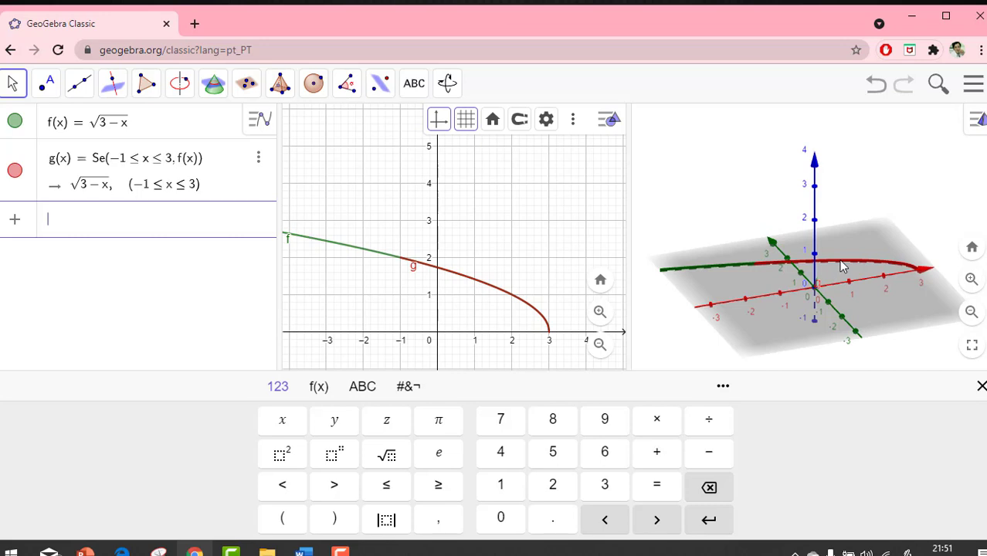
left_click_drag(848, 331, 834, 353)
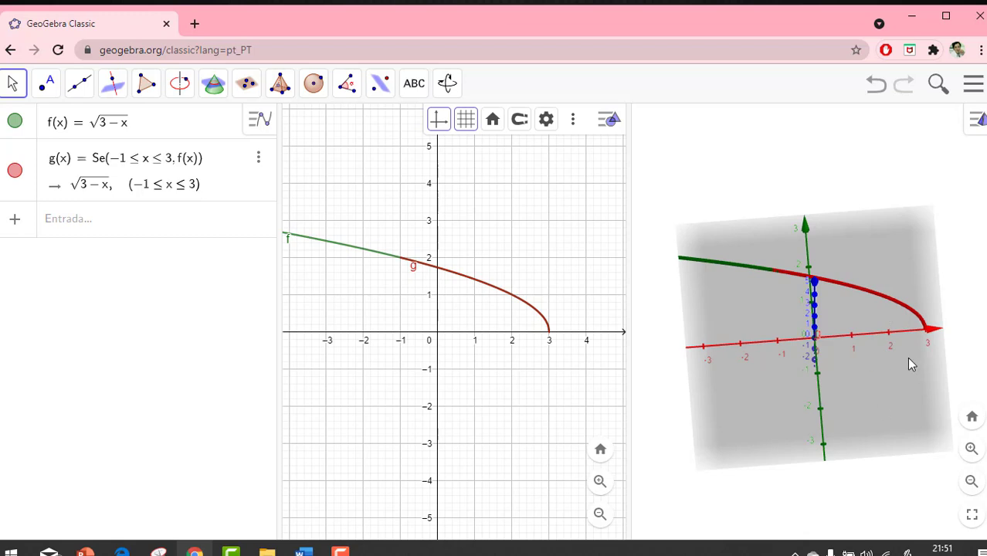
left_click_drag(909, 359, 956, 360)
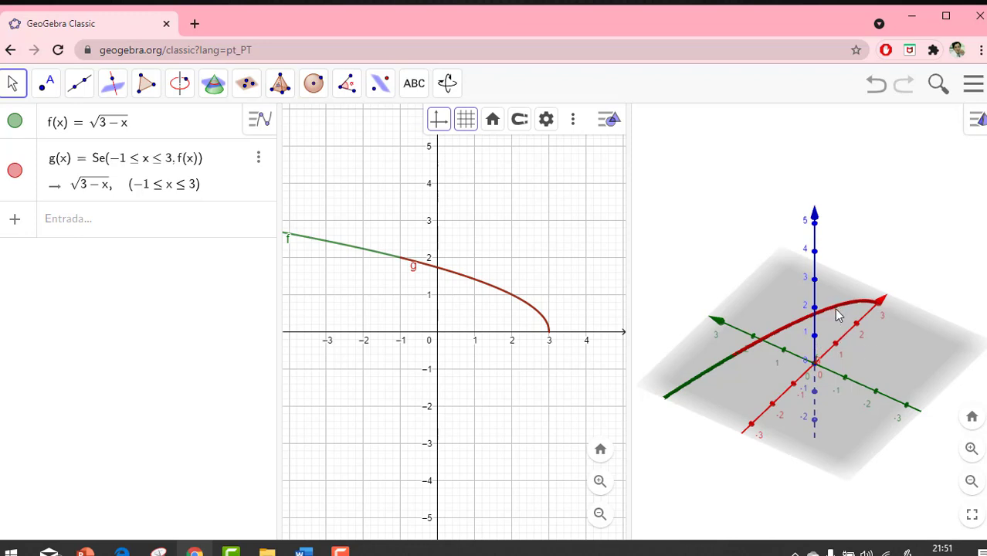
left_click(279, 87)
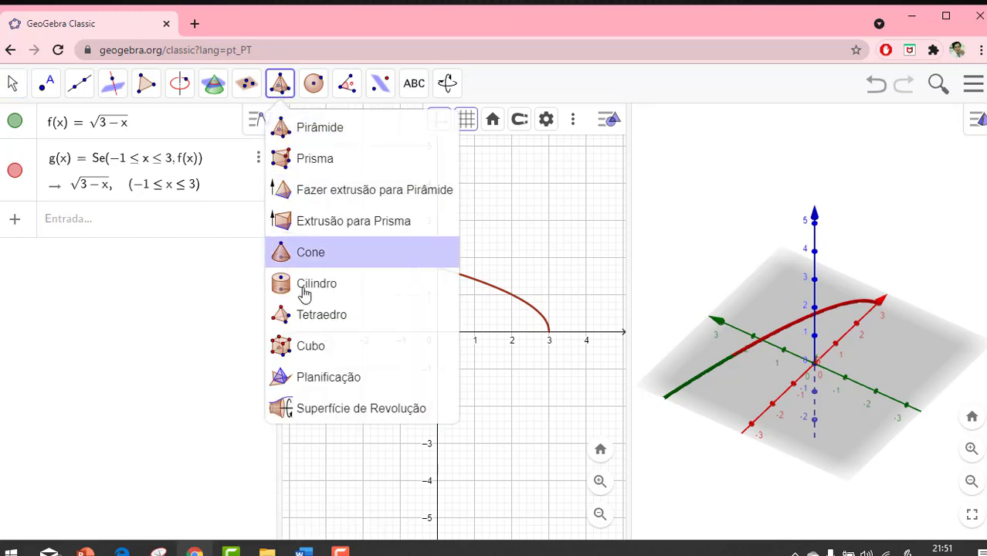
left_click(310, 410)
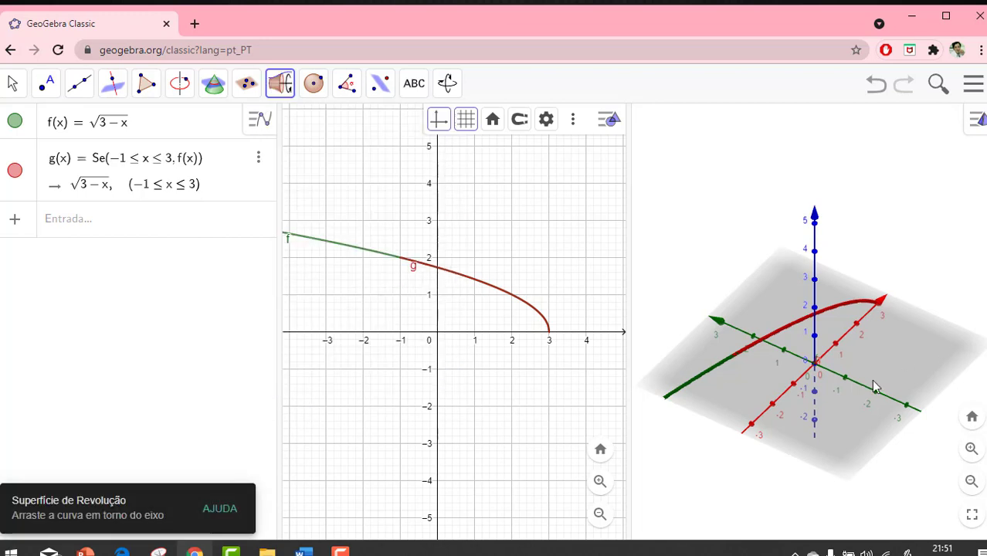
left_click(514, 210)
left_click(314, 85)
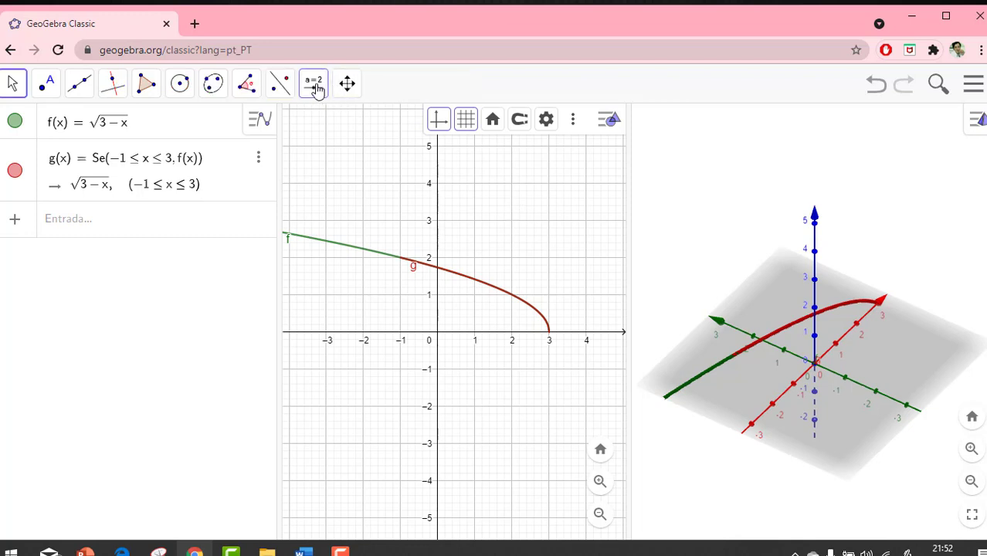
left_click(590, 199)
left_click(570, 445)
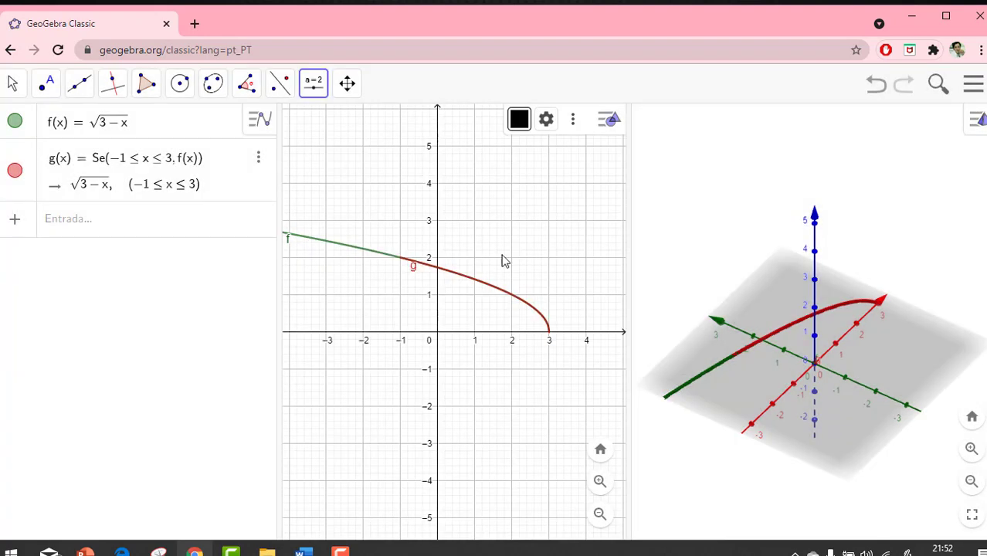
left_click(519, 193)
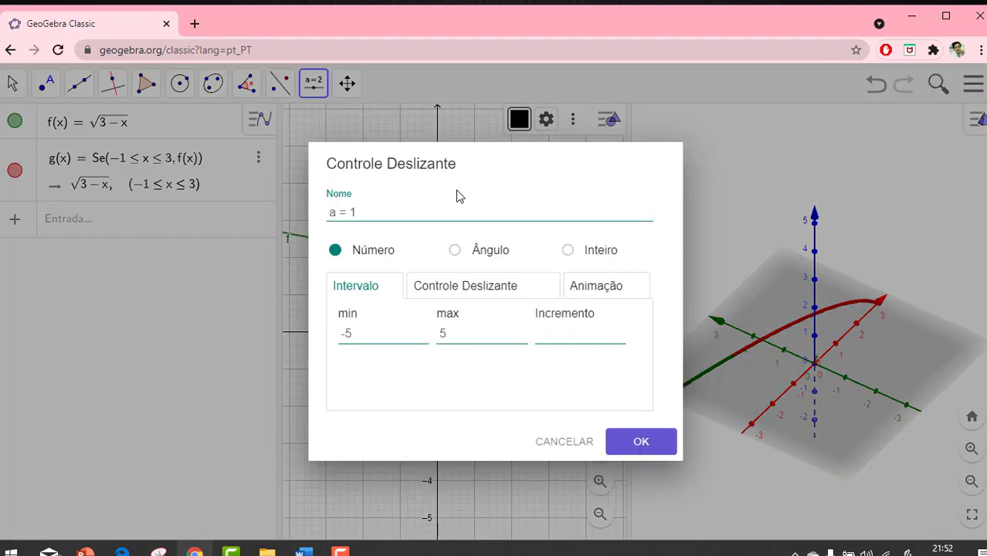
left_click(552, 446)
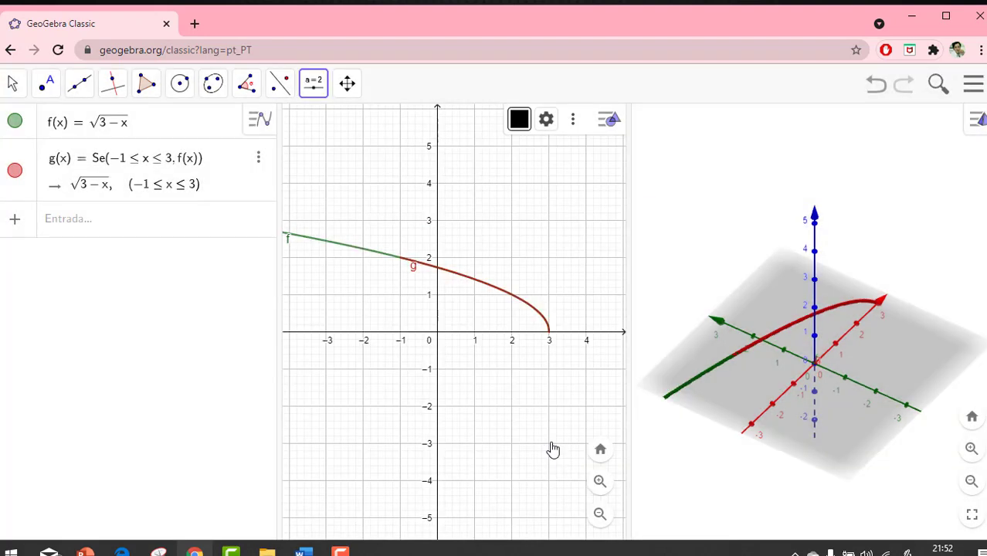
Create an angle slider α from 0° to 360° with a 1° increment in the 2D view and set it to 66°
left_click(524, 214)
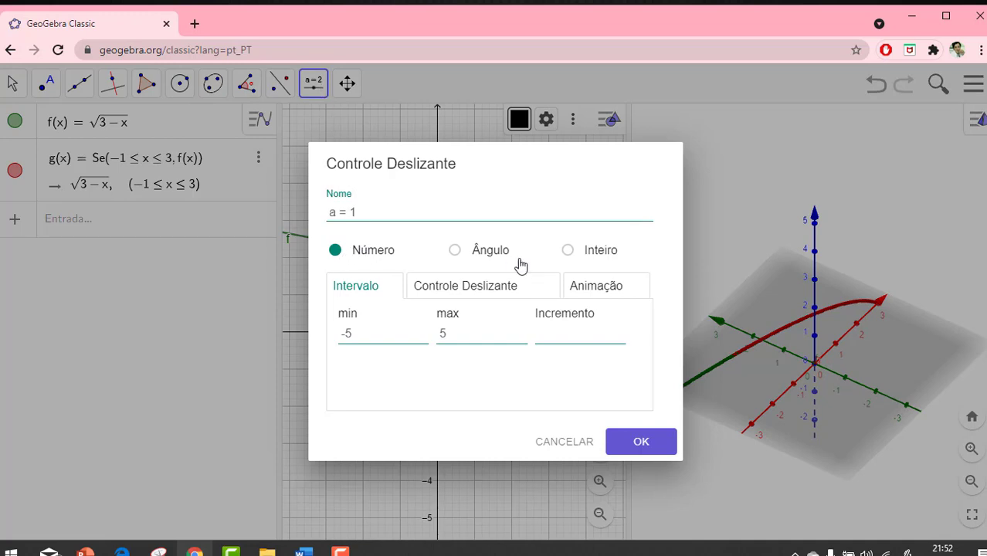
left_click(456, 251)
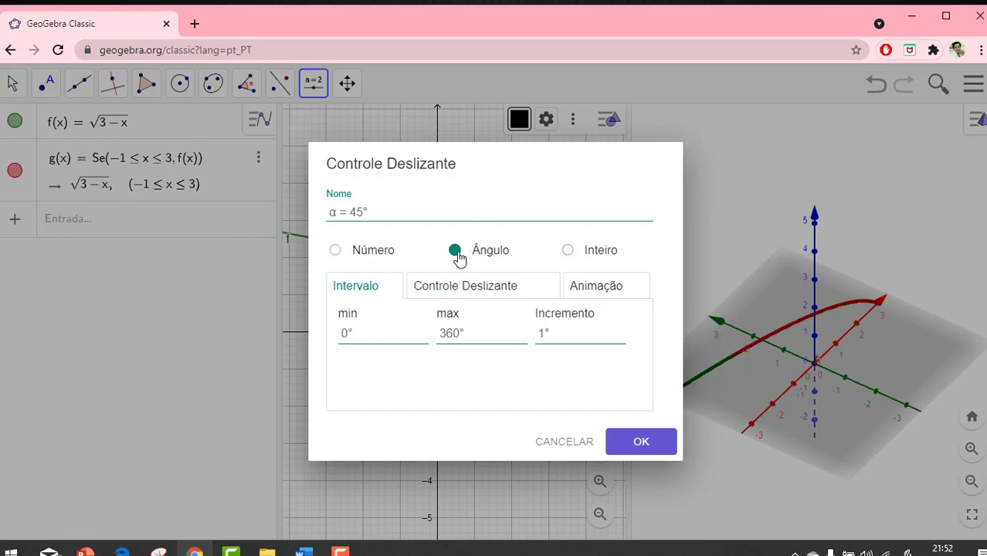
left_click(634, 441)
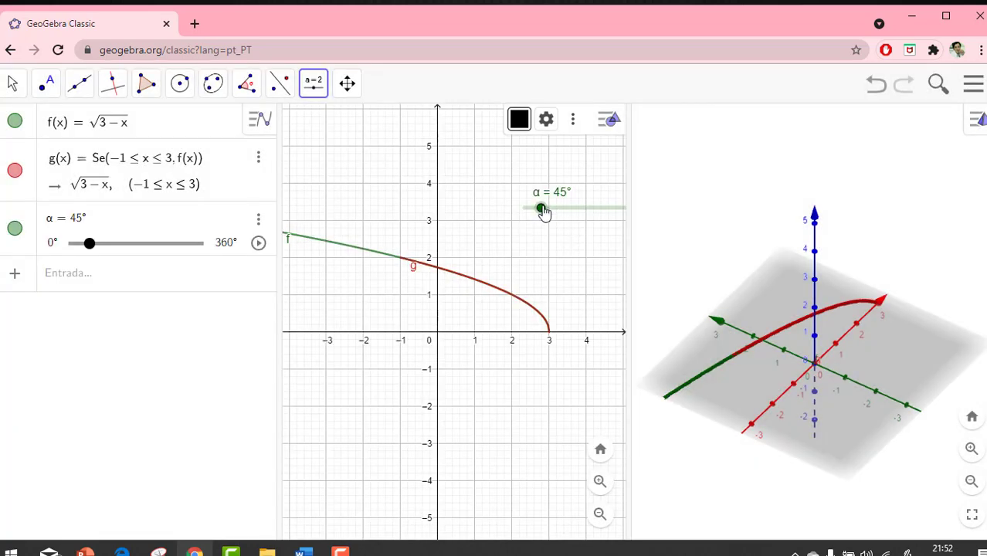
left_click_drag(543, 210, 486, 200)
Start a Superfície(<Função>, <Ângulo>) command and set its function argument to g
left_click(90, 277)
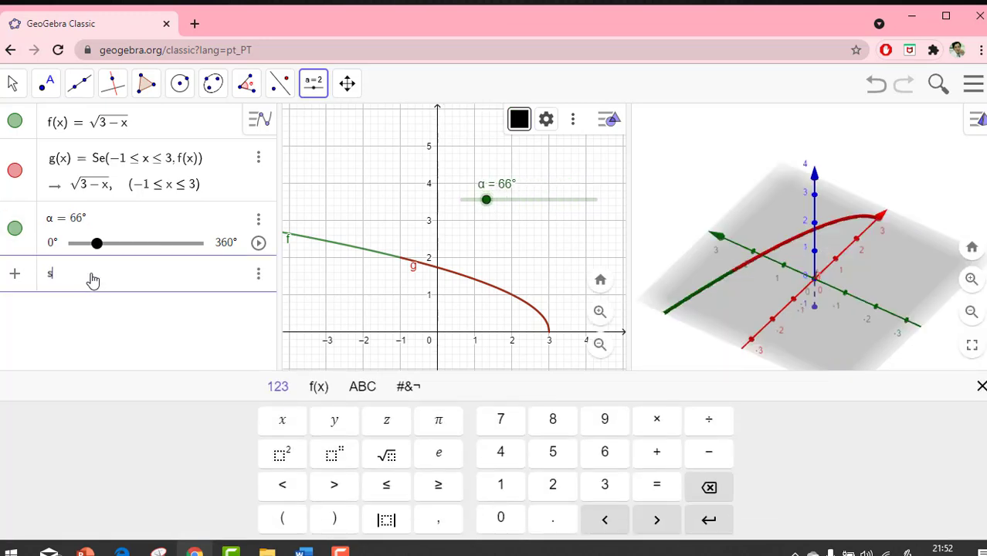
type("supe")
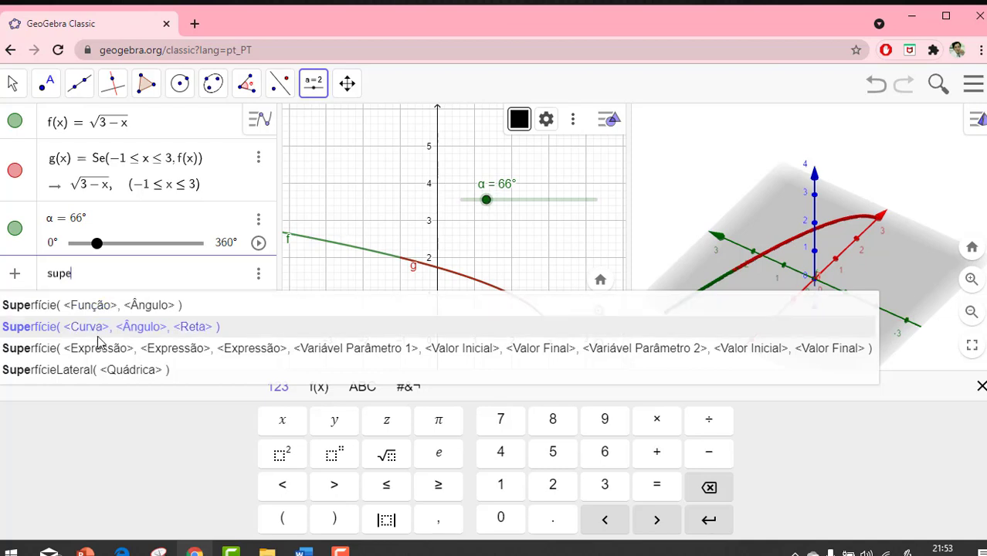
left_click(120, 305)
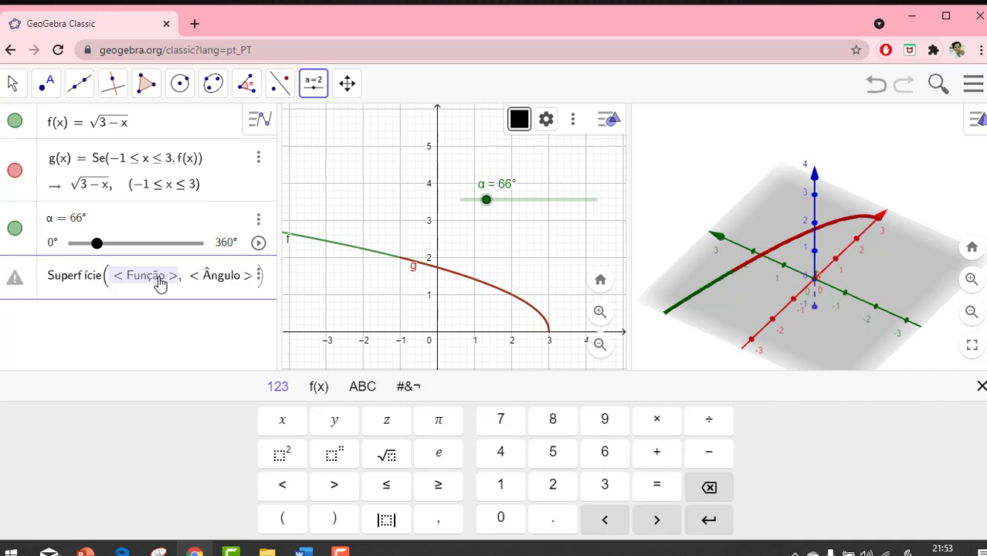
type("g")
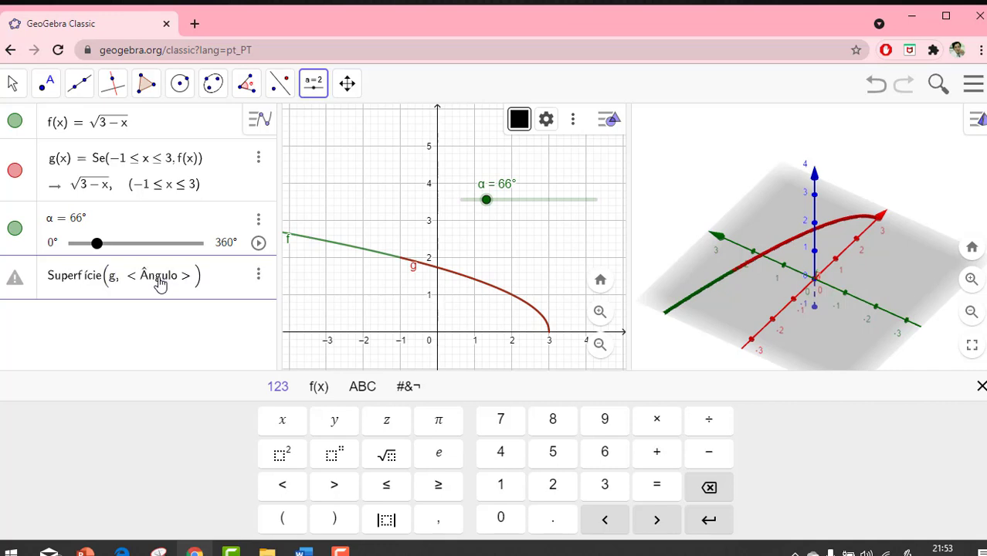
Set the surface command's <Ângulo> argument to α and create the surface of revolution
left_click(160, 282)
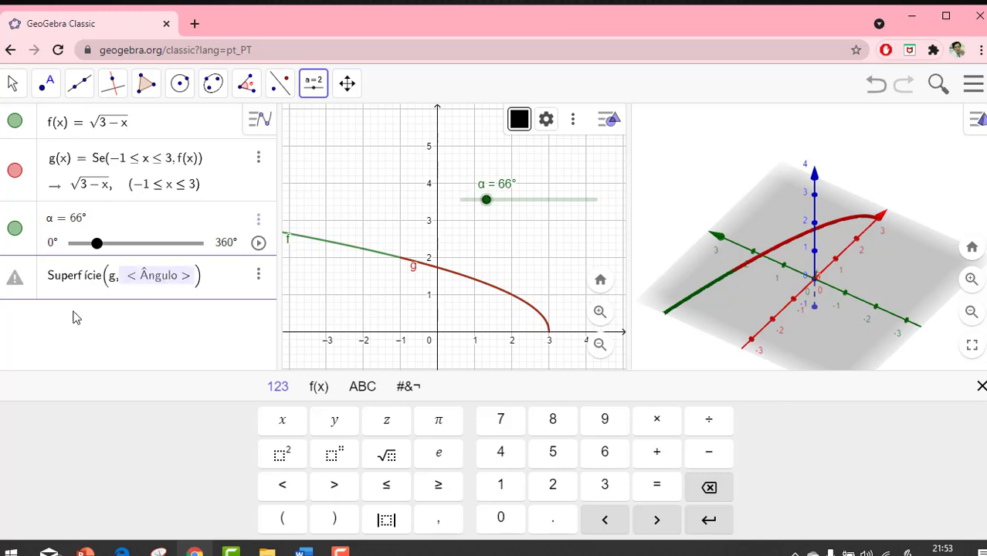
left_click(362, 388)
left_click(245, 519)
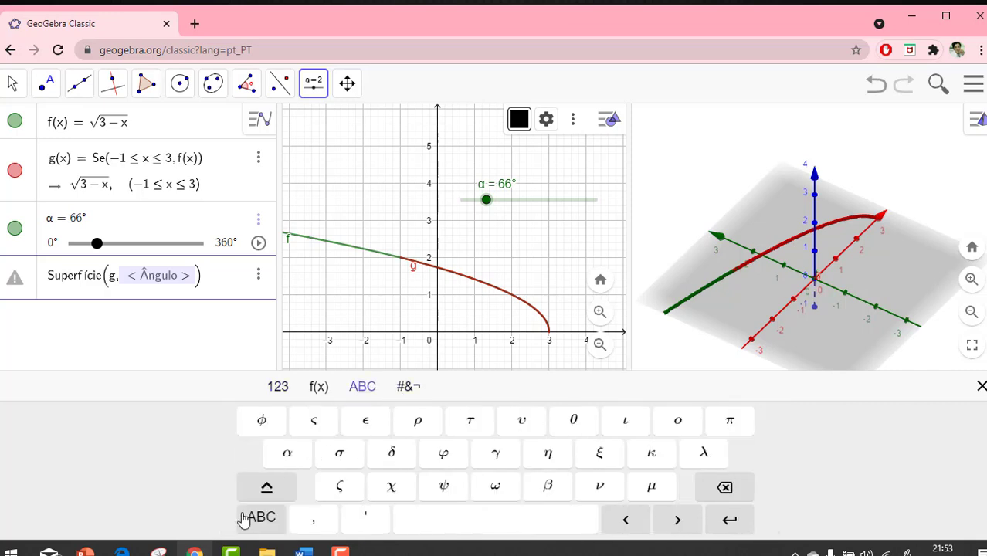
left_click(290, 456)
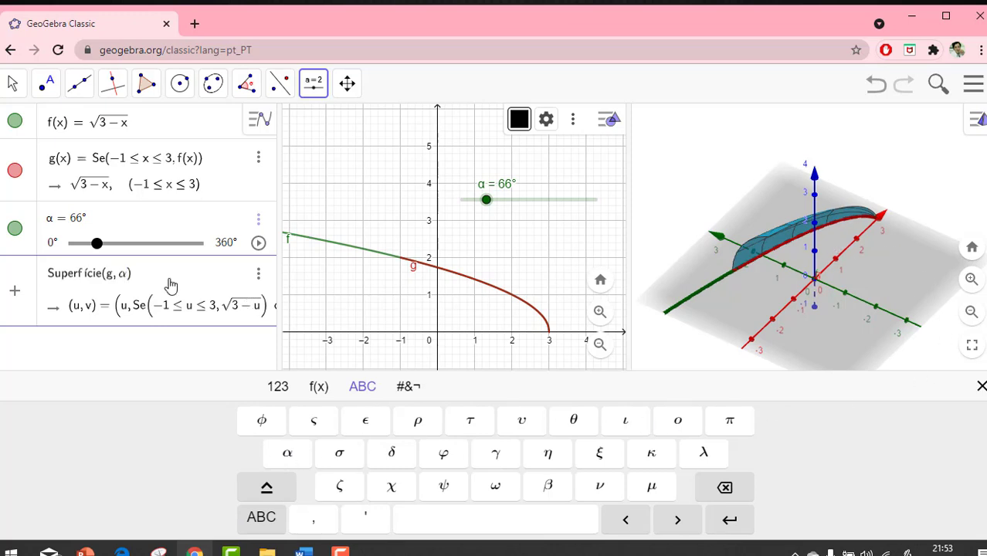
key("Return")
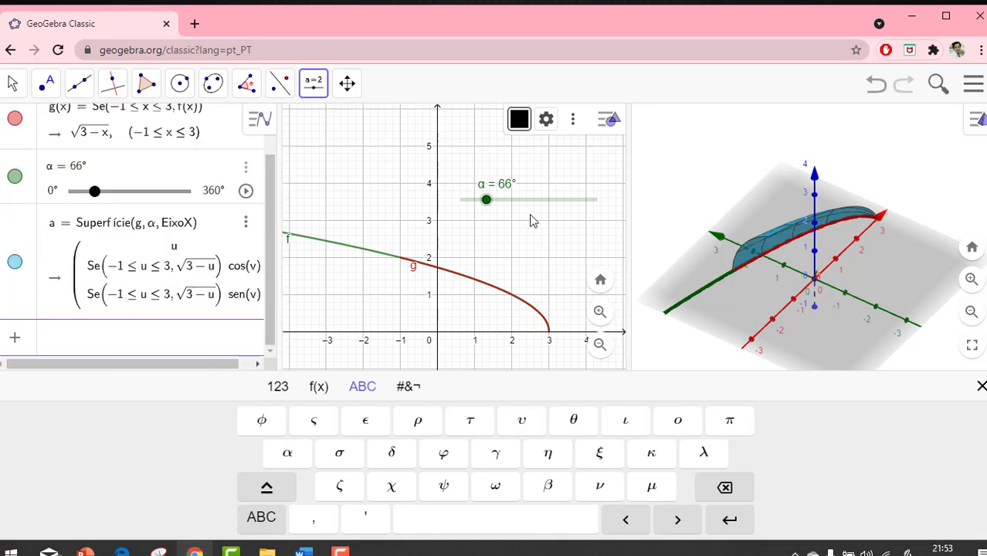
Increase α in stages to 150°, 246° and 350°, viewing the growing surface of revolution from different angles
mouse_move(495, 206)
left_mouse_down()
mouse_move(603, 219)
mouse_move(485, 222)
left_mouse_up()
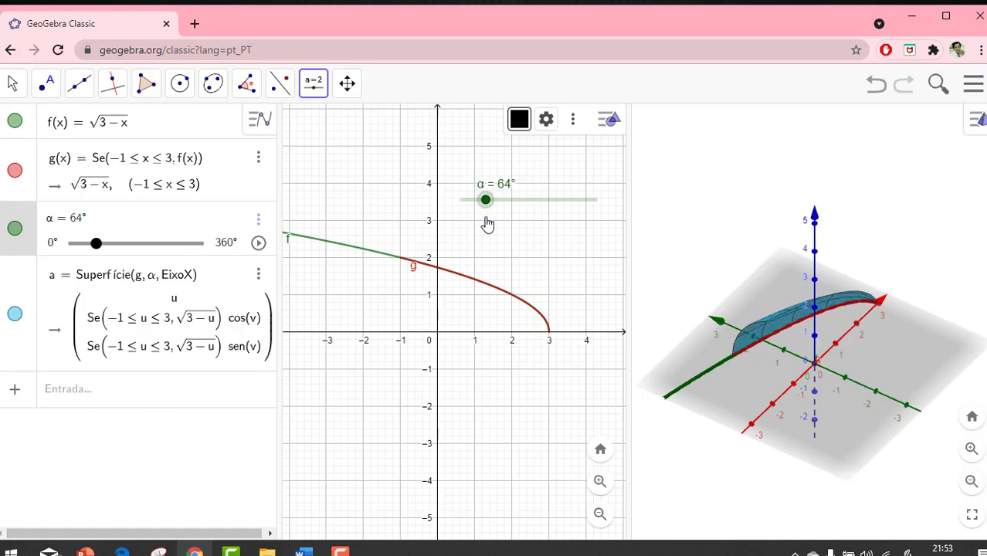
left_click_drag(694, 193, 868, 312)
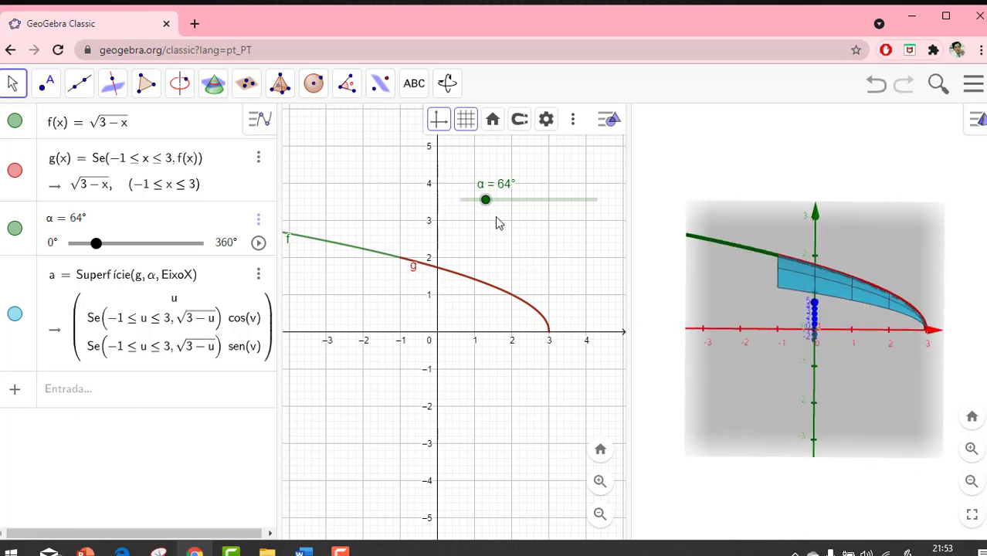
left_click_drag(488, 204, 517, 224)
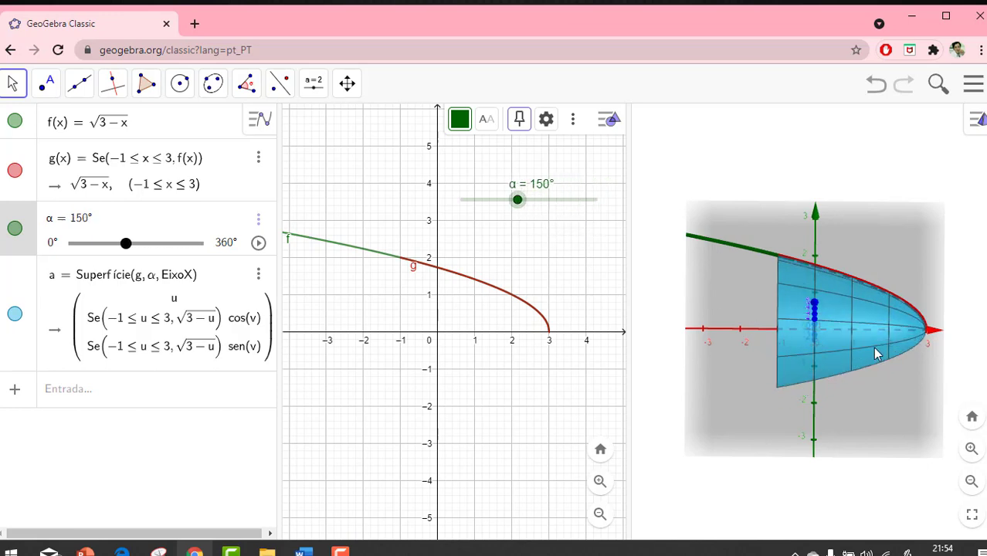
left_click_drag(875, 352, 912, 306)
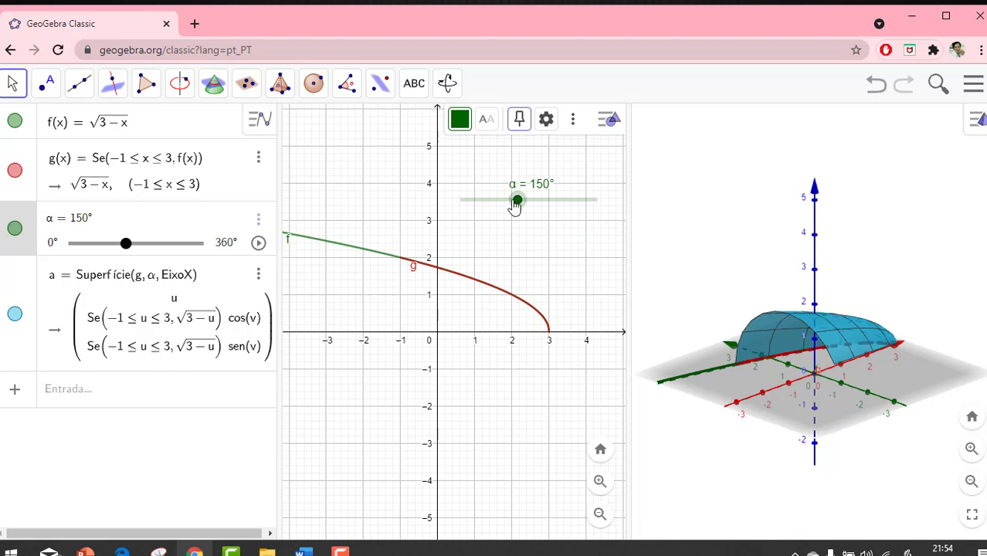
left_click_drag(515, 206, 553, 220)
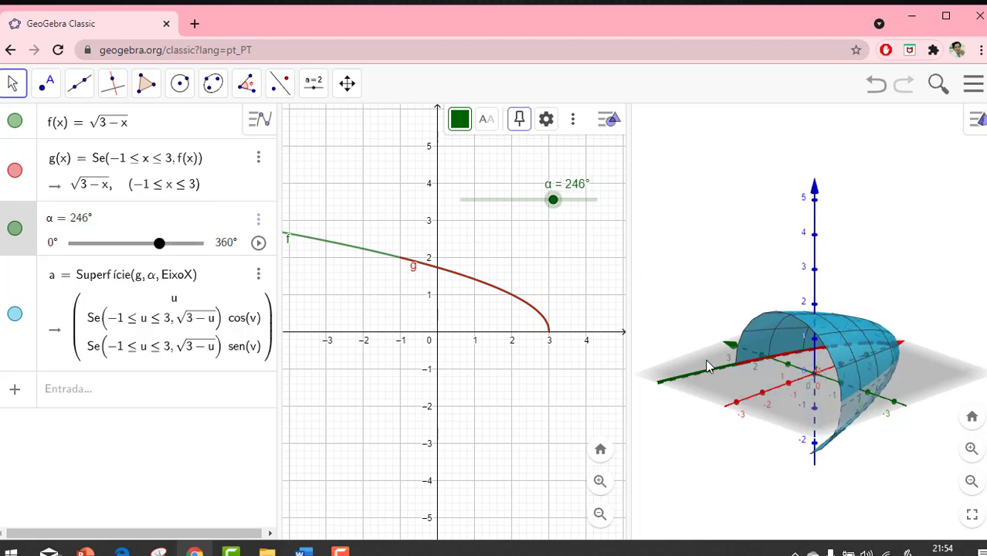
left_click_drag(708, 366, 955, 358)
left_click_drag(548, 209, 594, 215)
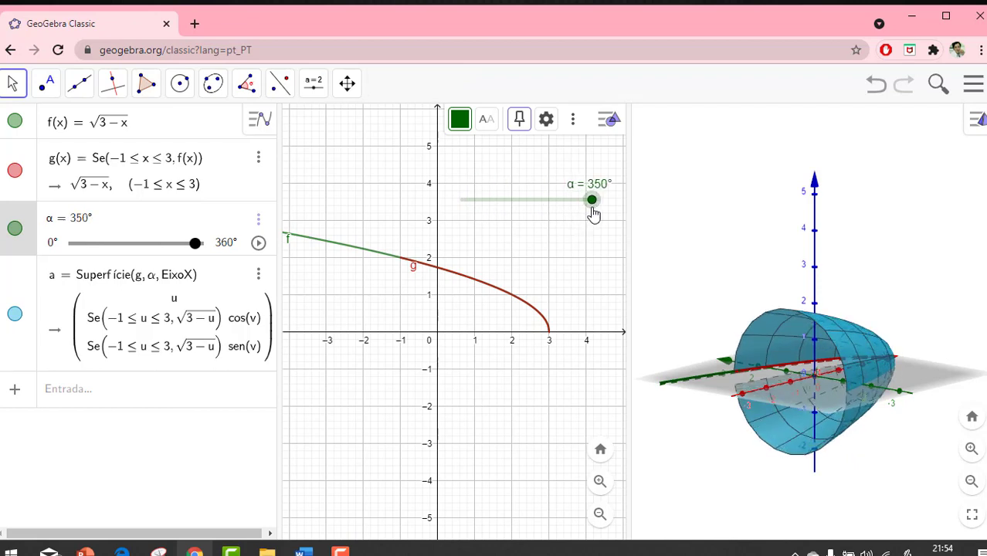
Hide and show the surface of revolution, and set α to 343°
left_click(15, 315)
left_click(14, 314)
mouse_move(197, 244)
left_mouse_down()
mouse_move(179, 245)
mouse_move(193, 245)
left_mouse_up()
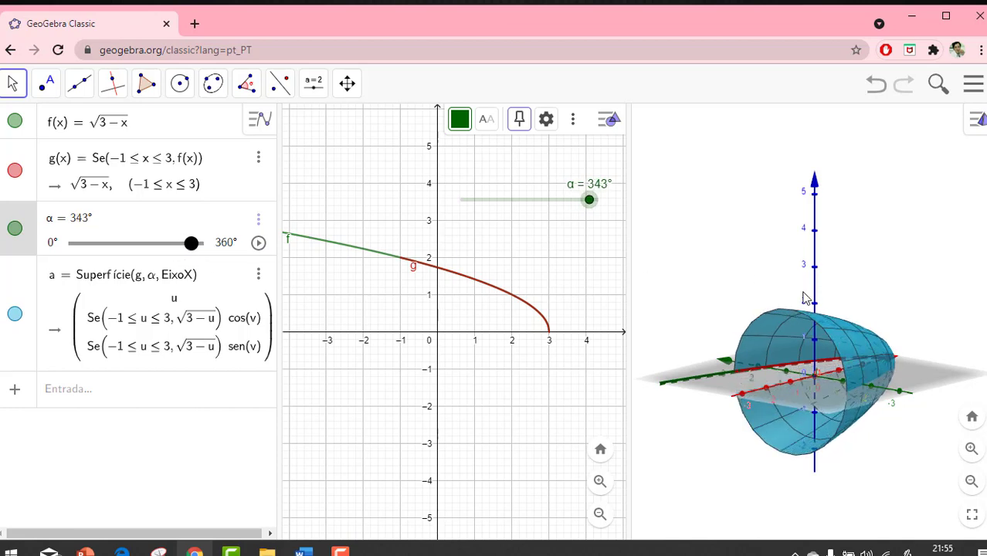
left_click(850, 342)
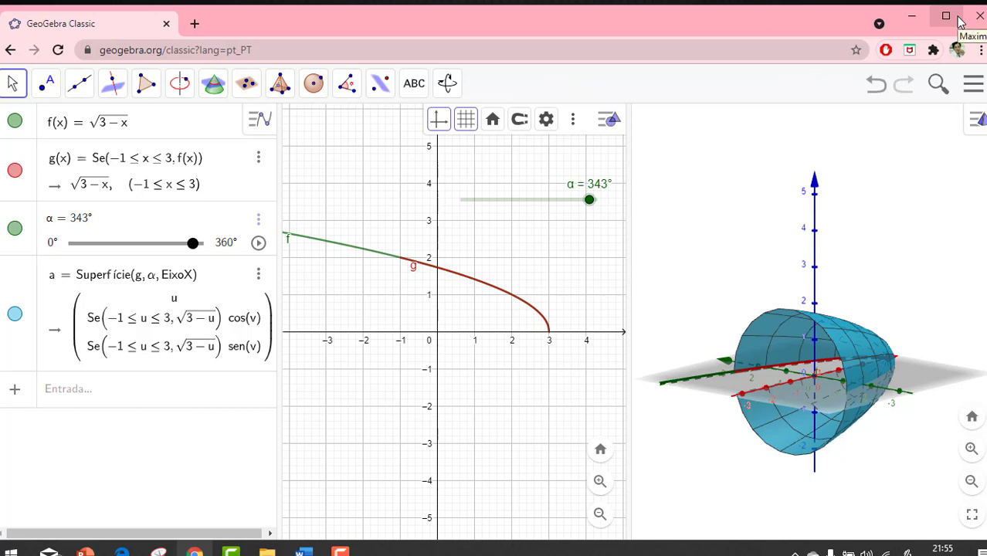
left_click(450, 88)
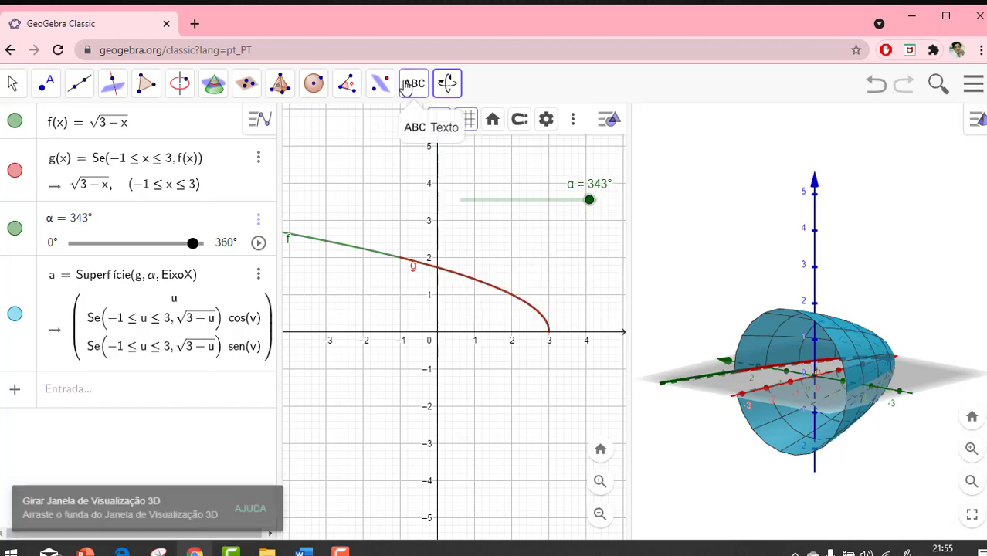
mouse_move(309, 87)
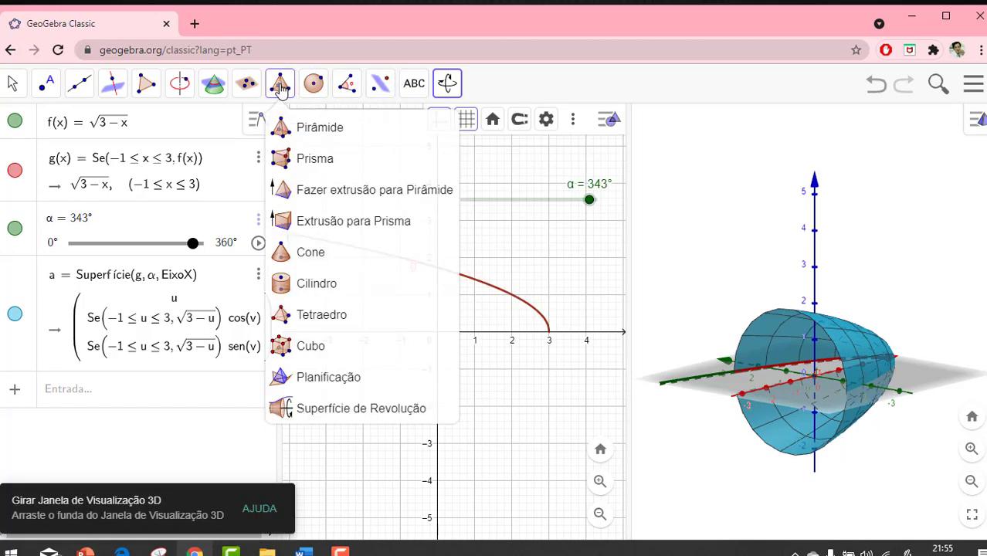
left_click(280, 87)
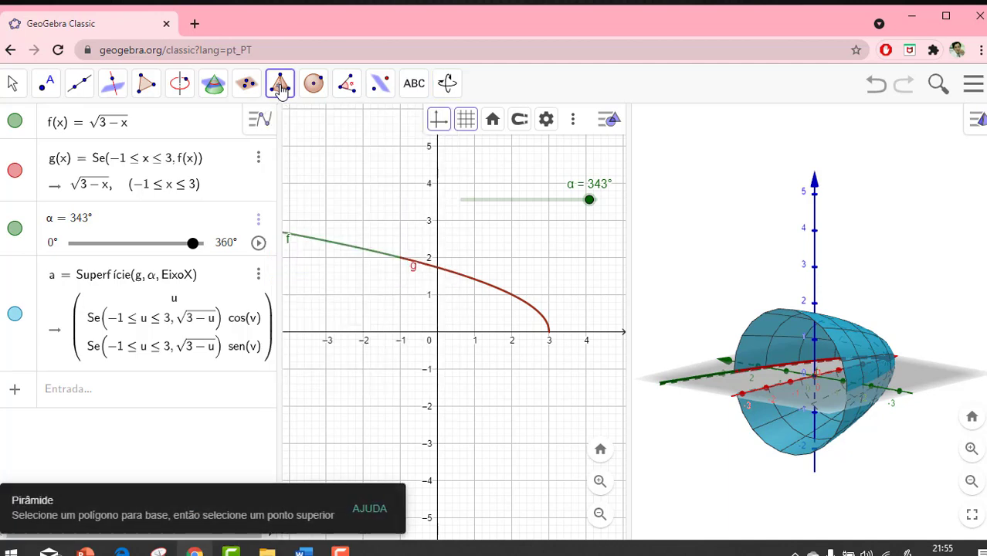
left_click(14, 86)
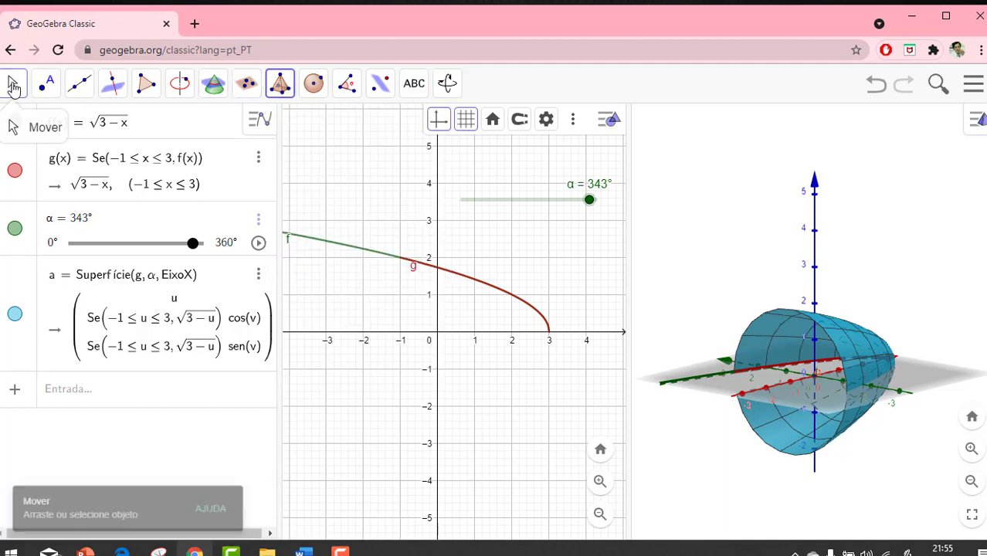
mouse_move(46, 83)
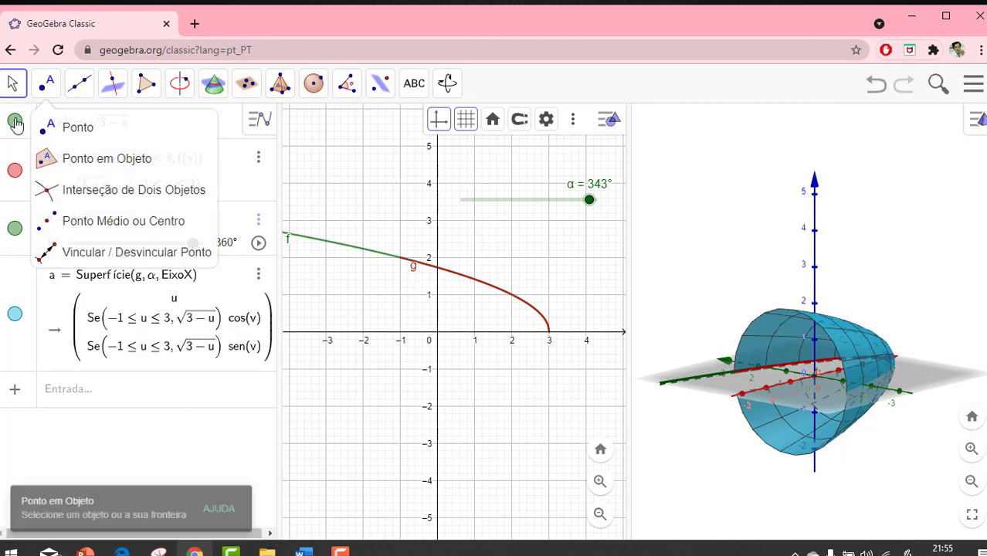
left_click(13, 82)
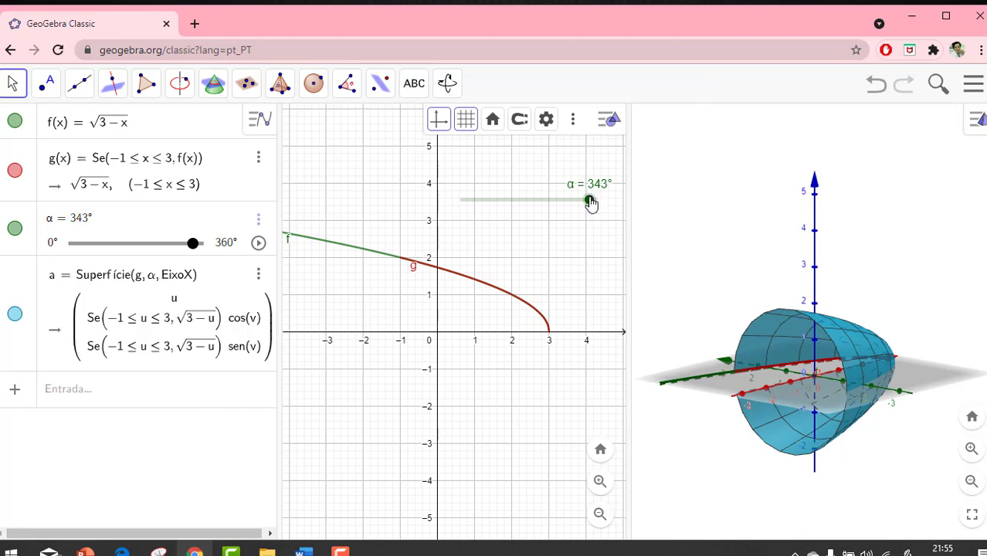
Set α to 310° and slightly widen the algebra view
mouse_move(591, 202)
left_mouse_down()
mouse_move(562, 203)
mouse_move(577, 203)
left_mouse_up()
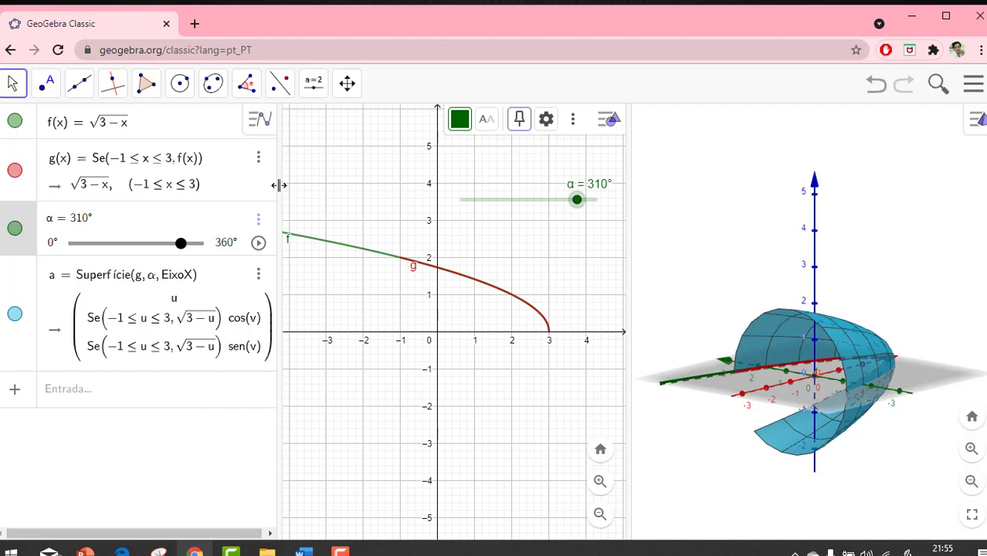
mouse_move(279, 185)
left_mouse_down()
mouse_move(432, 195)
mouse_move(297, 194)
left_mouse_up()
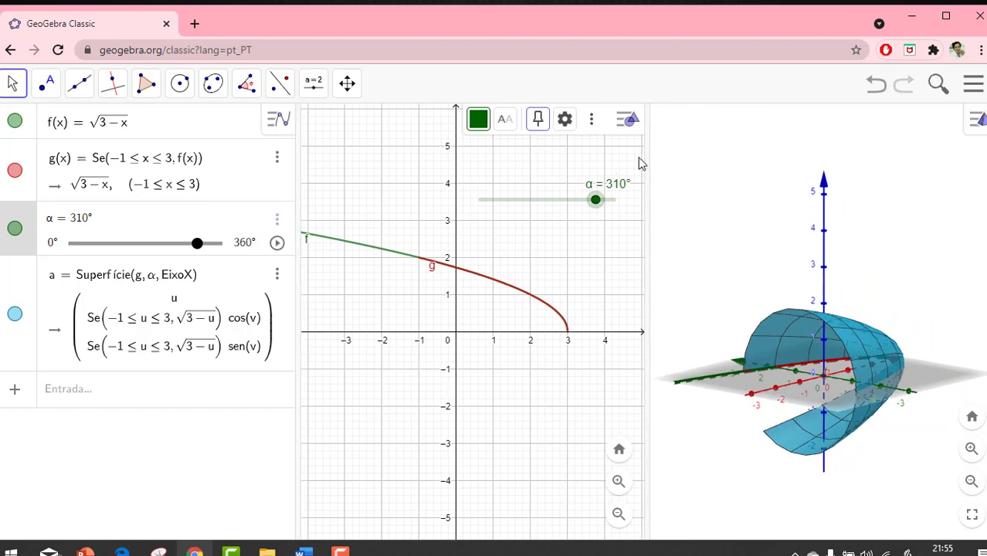
Widen the 3D view, shift the 2D graph to fit its narrower view, and move the α slider into sight above the curve
left_click_drag(649, 159, 534, 179)
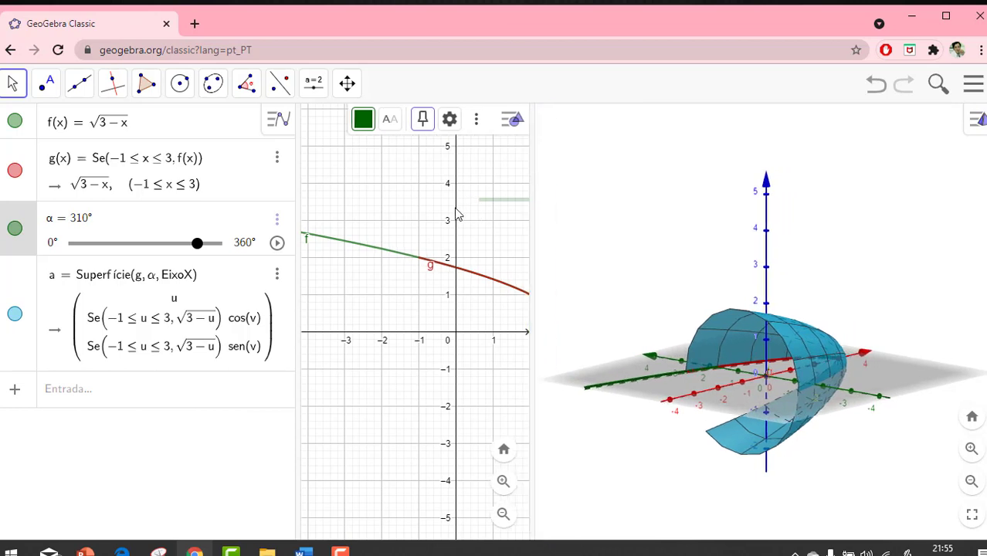
left_click(436, 214)
left_click_drag(437, 214, 371, 194)
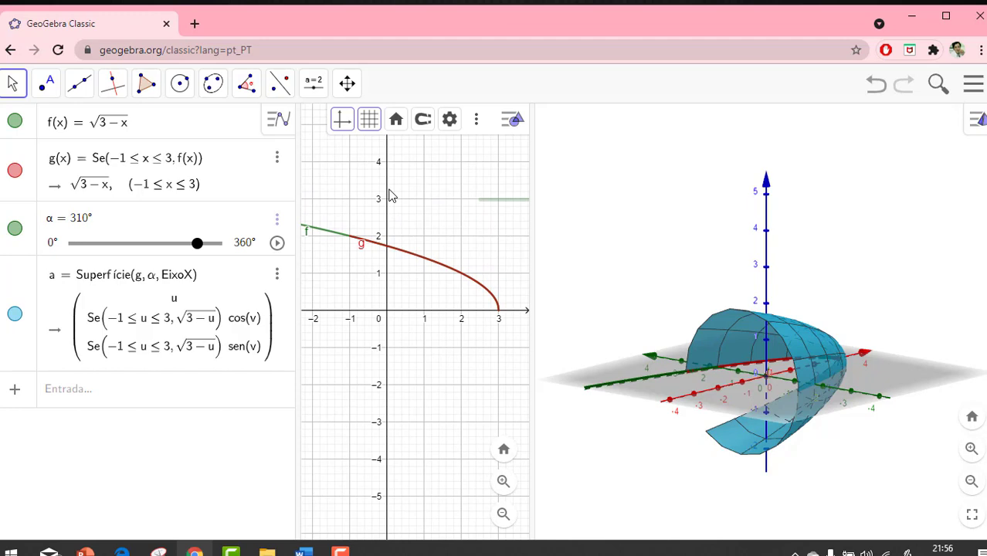
left_click(495, 200)
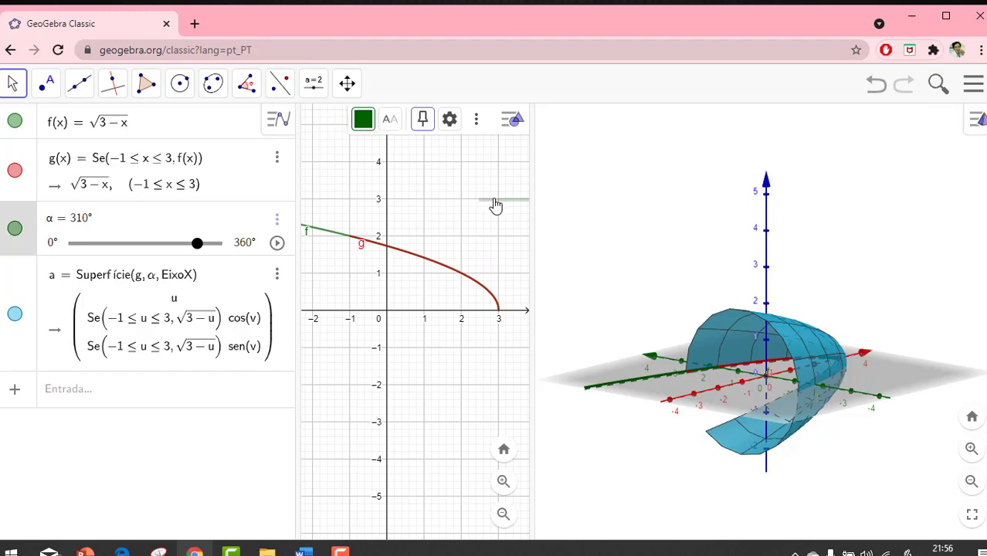
left_click_drag(496, 205, 367, 188)
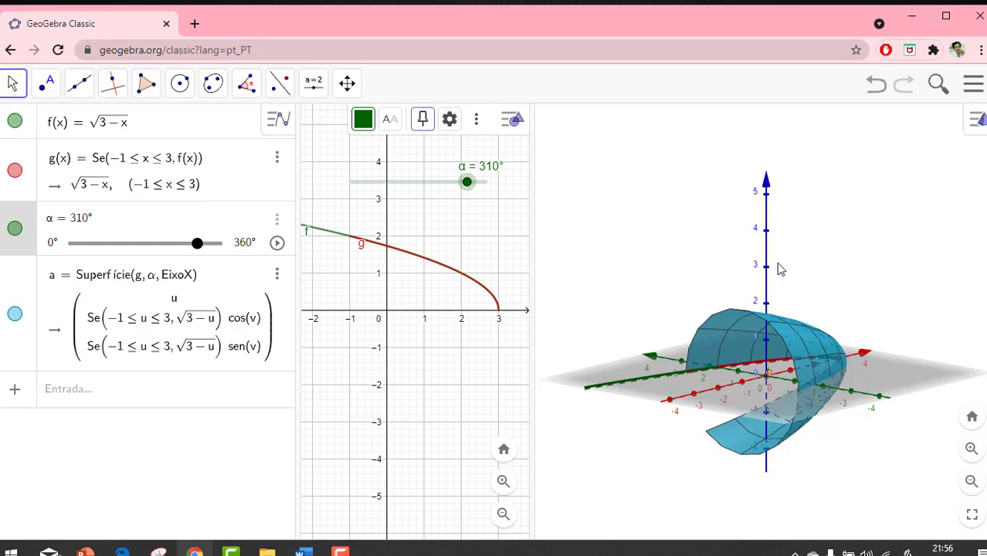
Switch the workspace to full screen and make the 3D view active
left_click(972, 450)
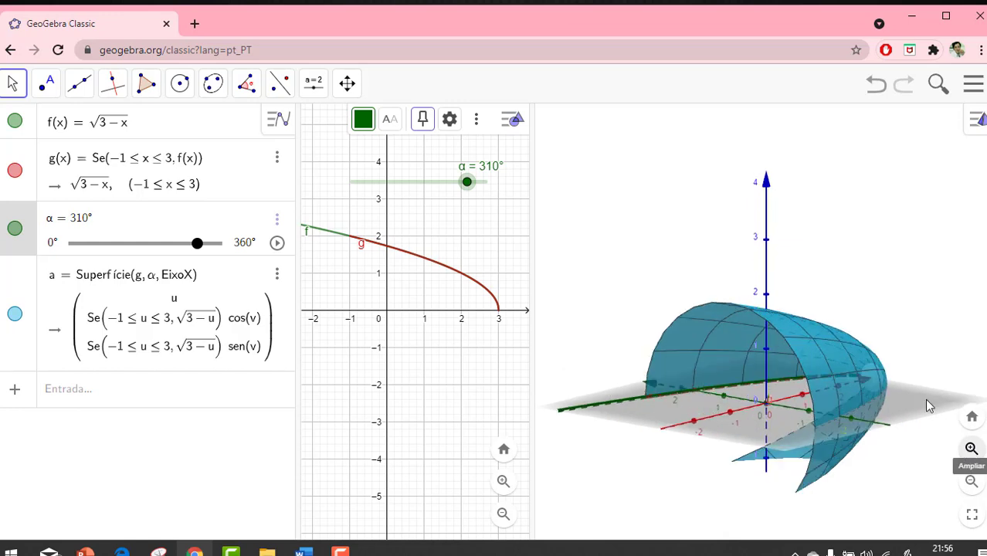
left_click(971, 482)
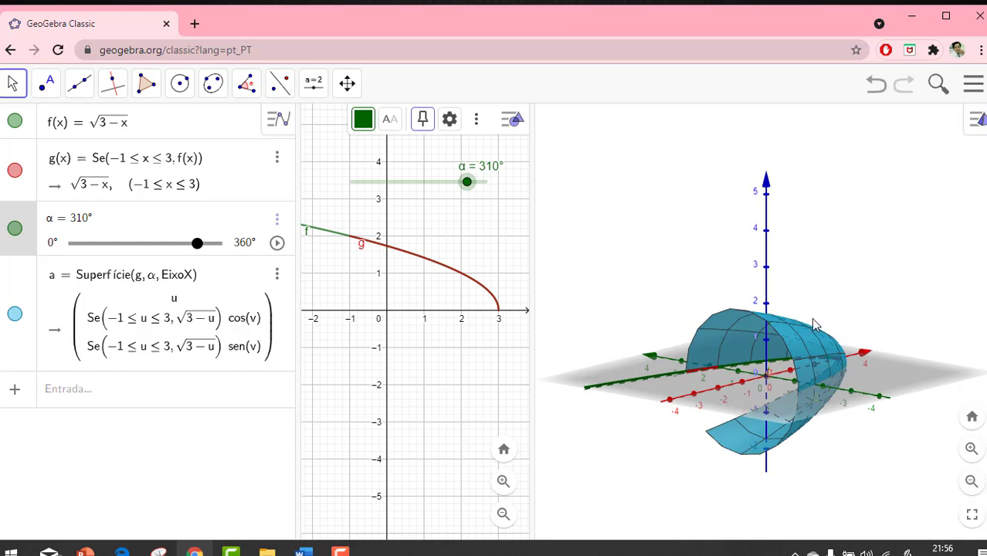
left_click(972, 482)
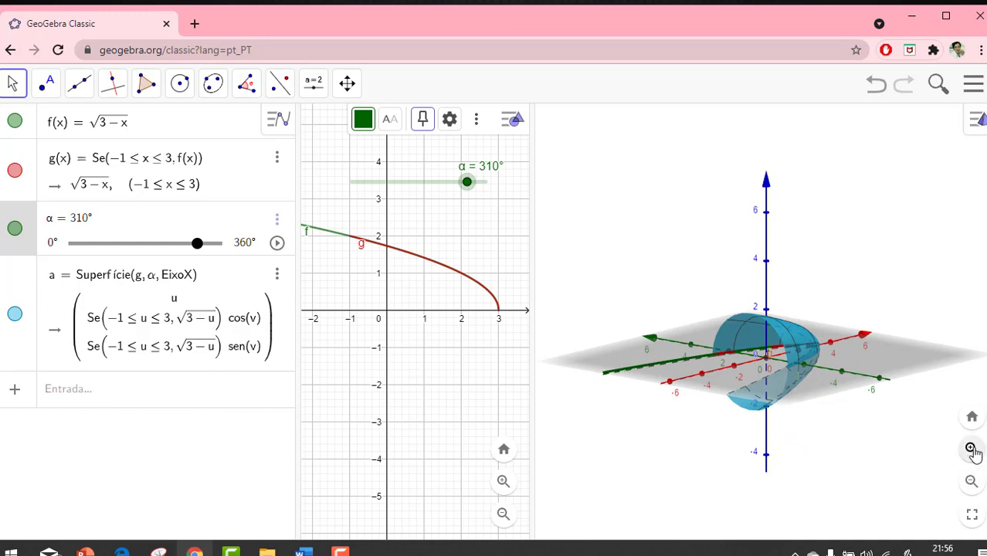
left_click(972, 450)
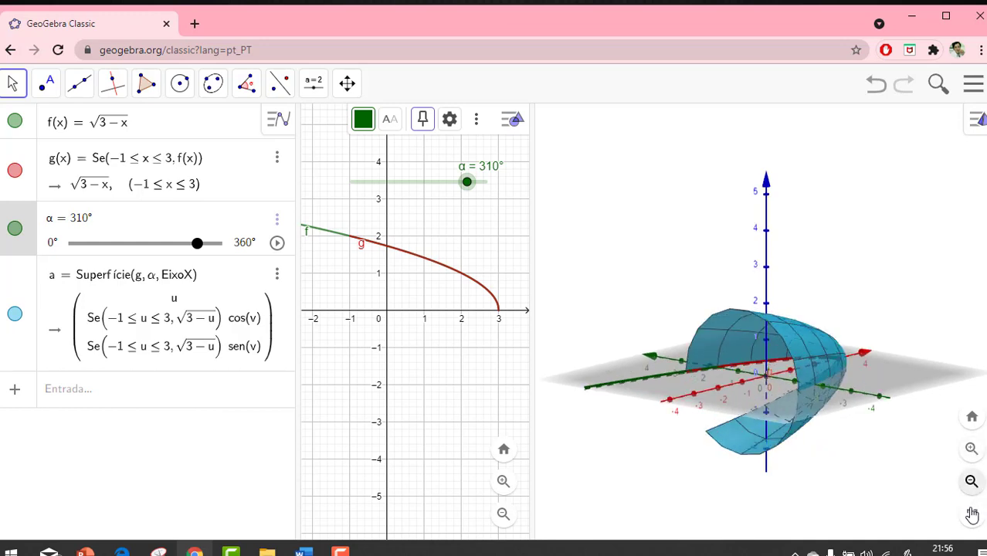
left_click(972, 518)
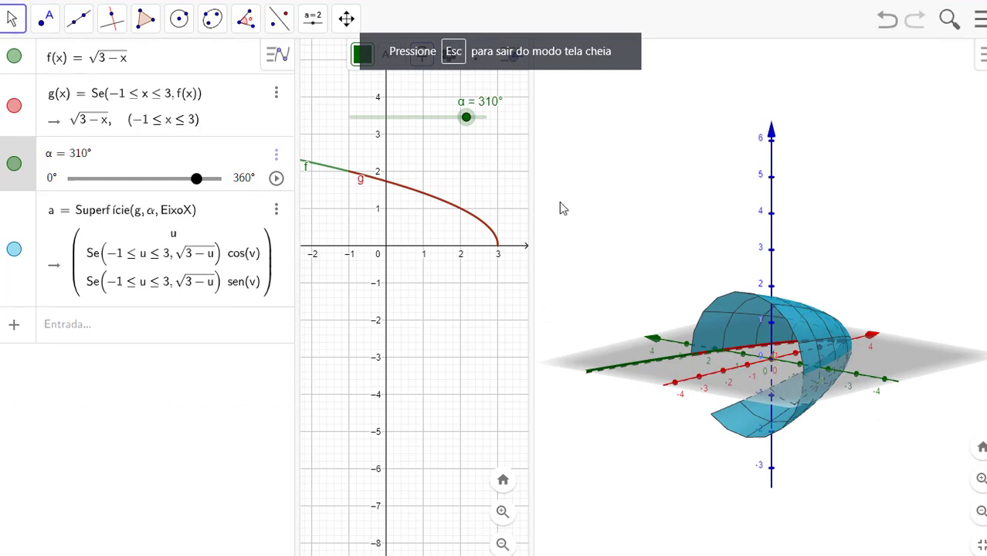
left_click(584, 182)
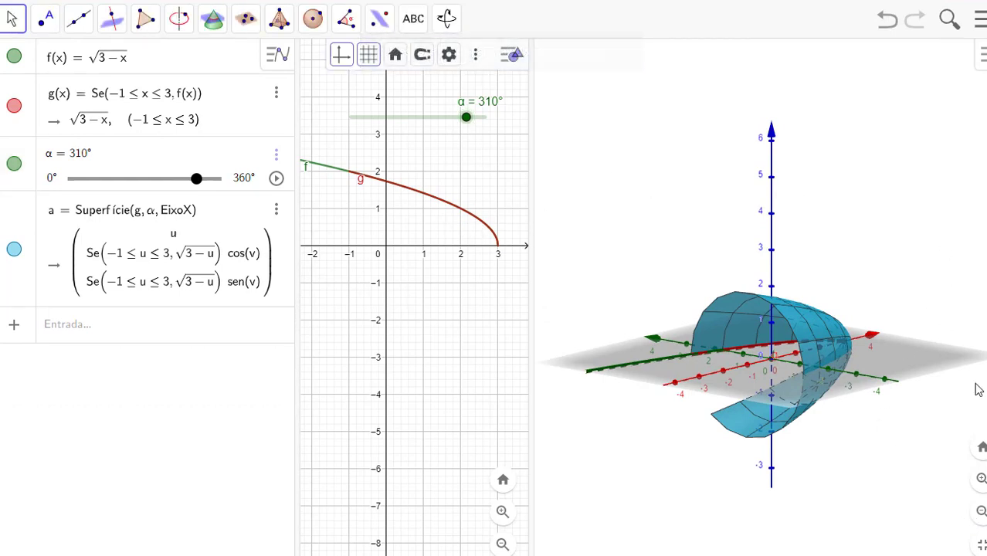
Examine the surface of revolution at α = 310° up close and from several angles, ending with a view from above
left_click(981, 479)
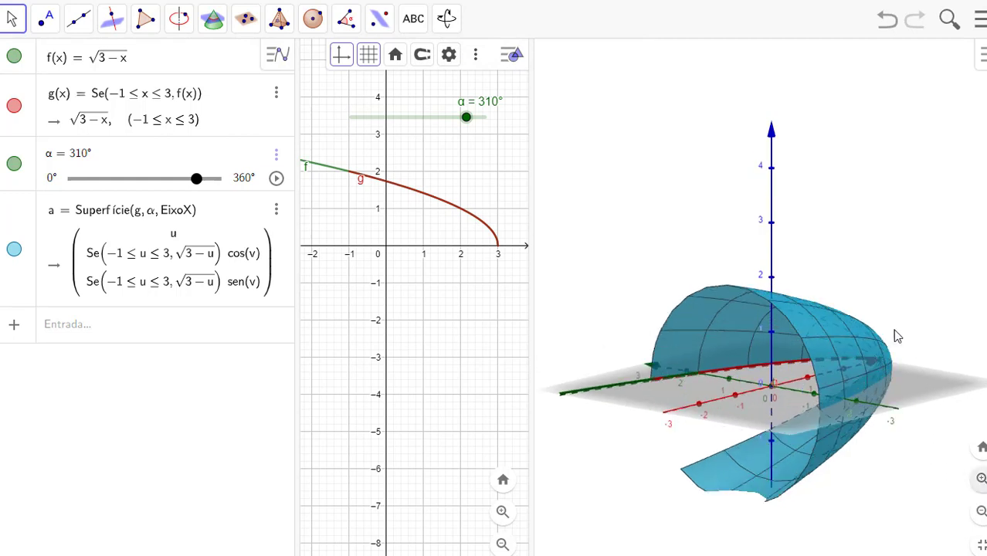
left_click_drag(829, 285, 773, 317)
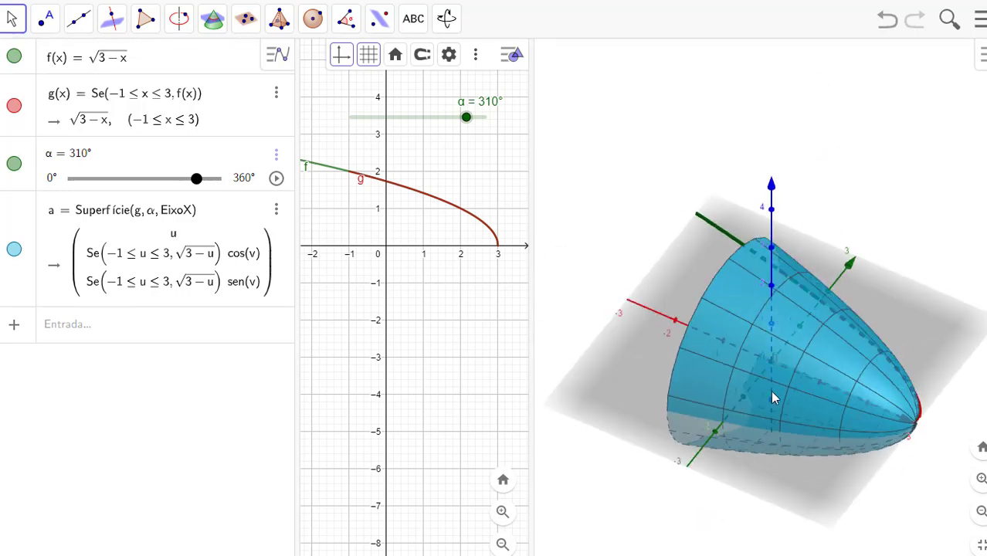
left_click(979, 510)
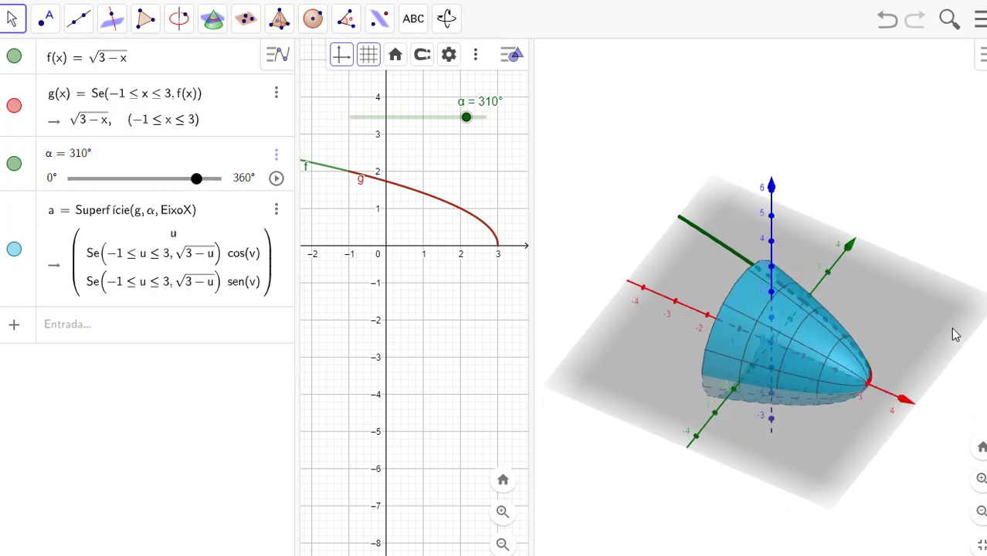
left_click_drag(952, 329, 983, 374)
left_click_drag(850, 350, 986, 263)
left_click_drag(865, 271, 967, 362)
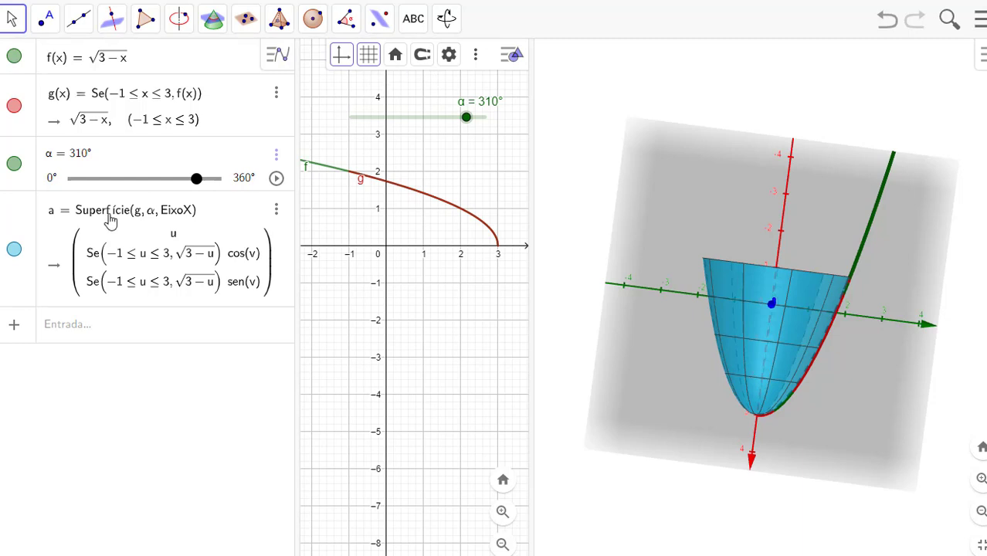
mouse_move(637, 14)
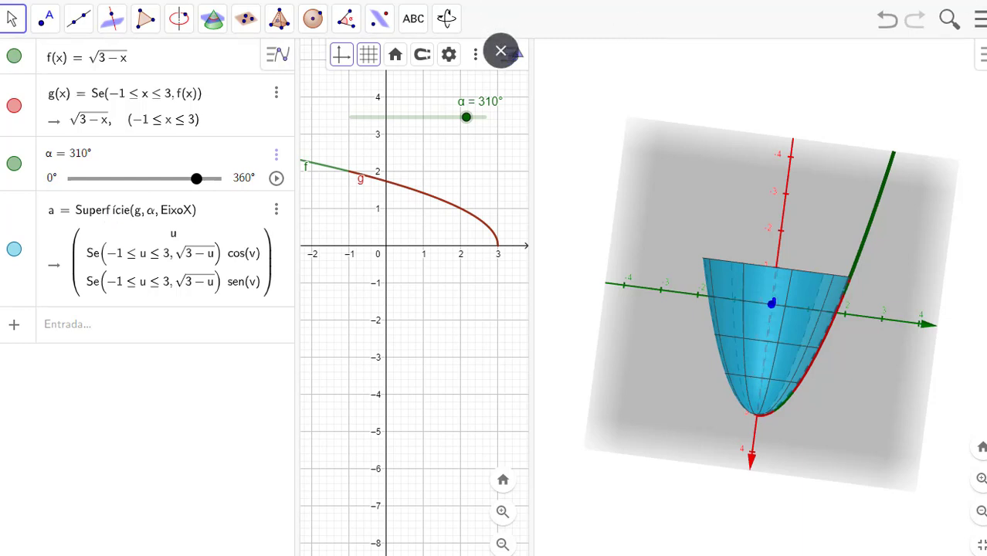